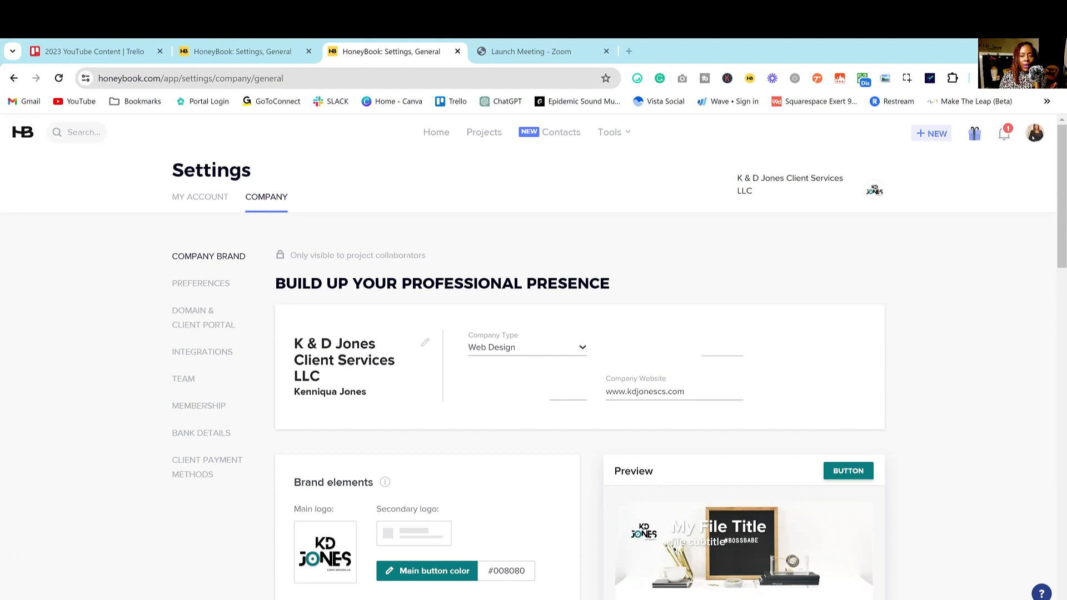
Step: Check the account menu, then review the logos, main button color and default header image in the company's brand elements
click(1035, 134)
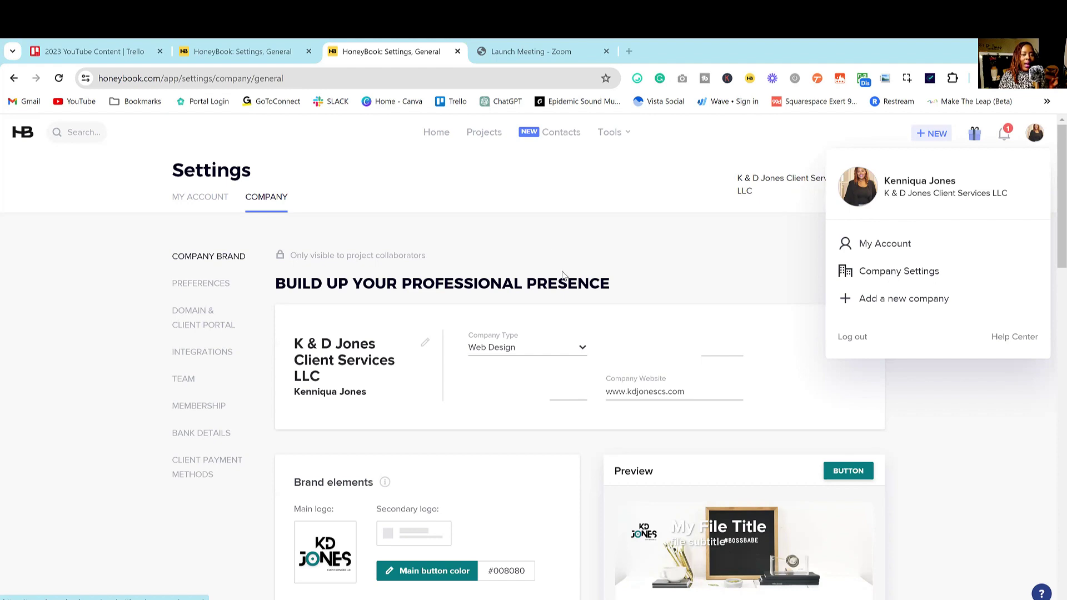
click(715, 270)
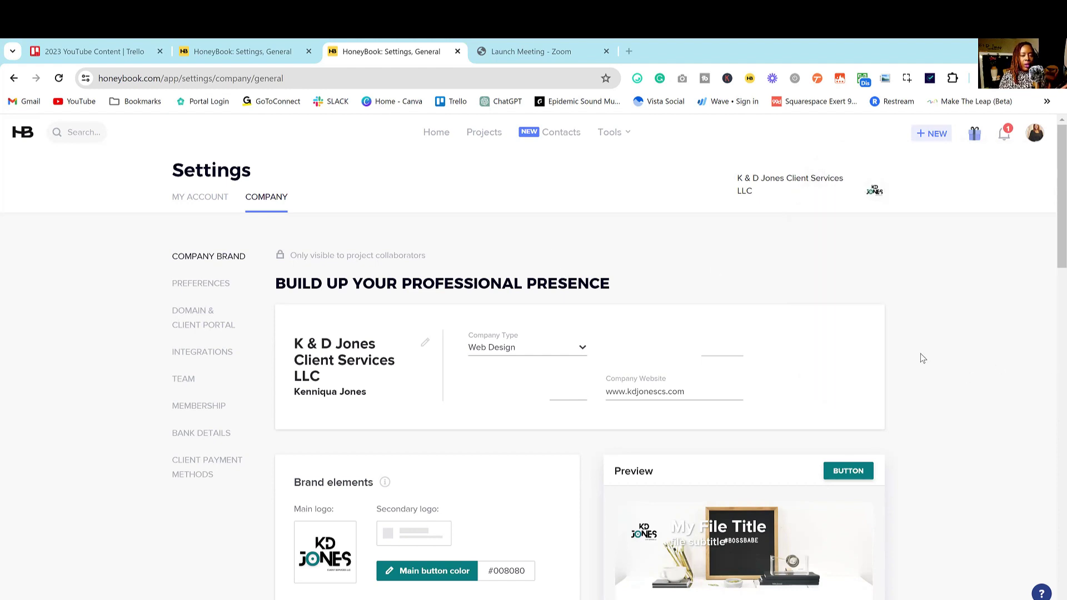
scroll(769, 345, down, 2)
scroll(394, 344, down, 1)
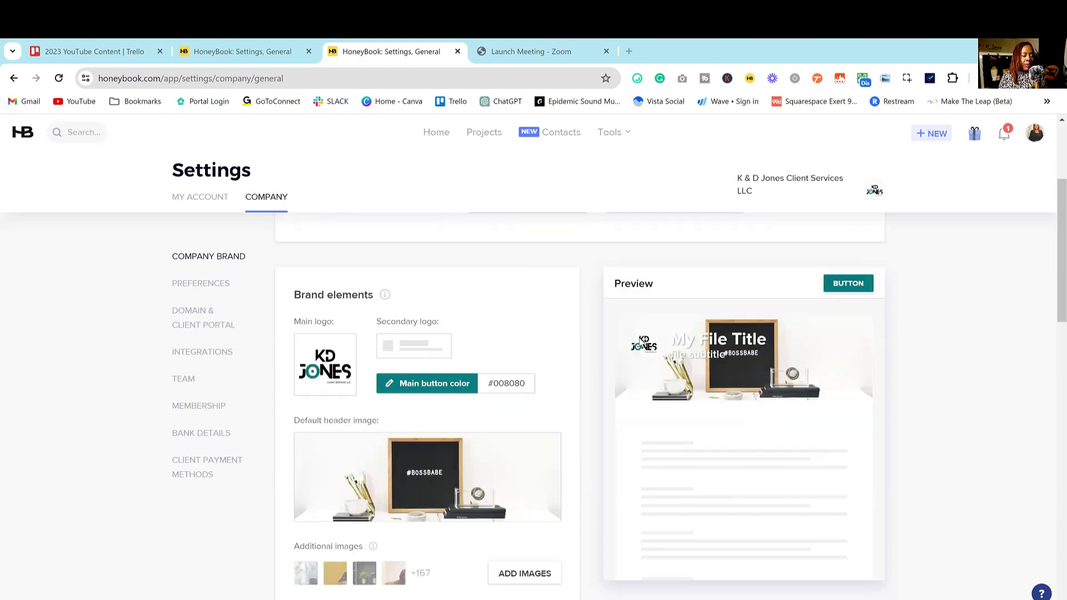
scroll(394, 345, down, 1)
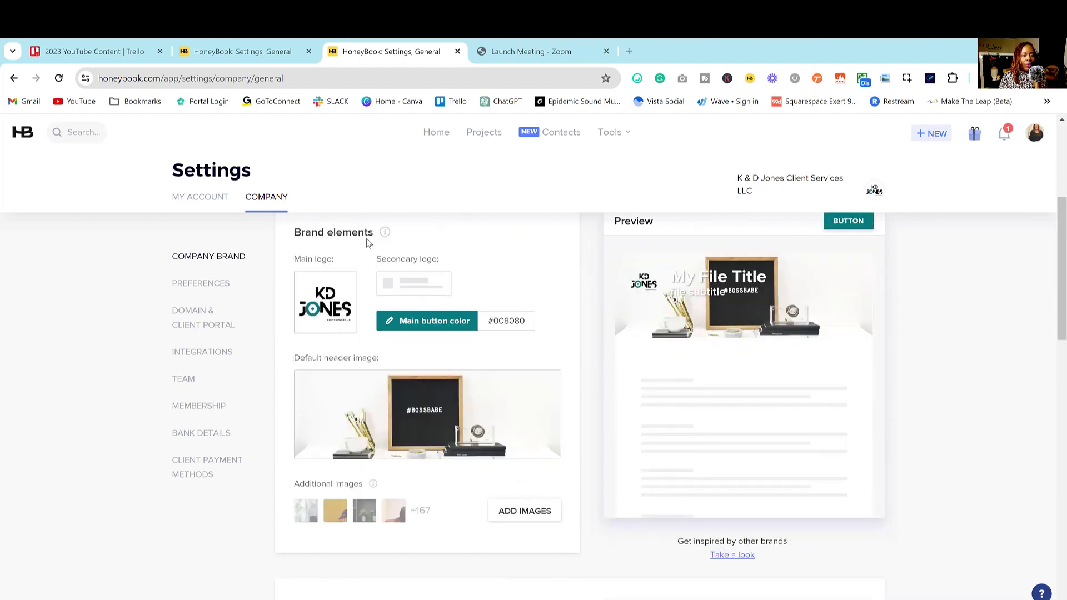
drag(377, 233, 294, 233)
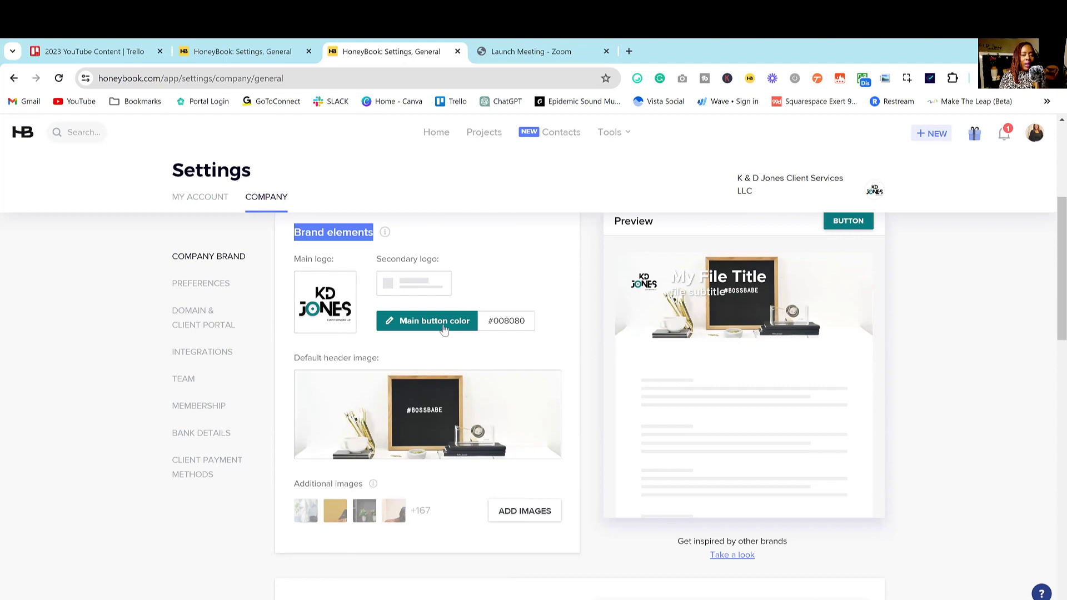
click(572, 283)
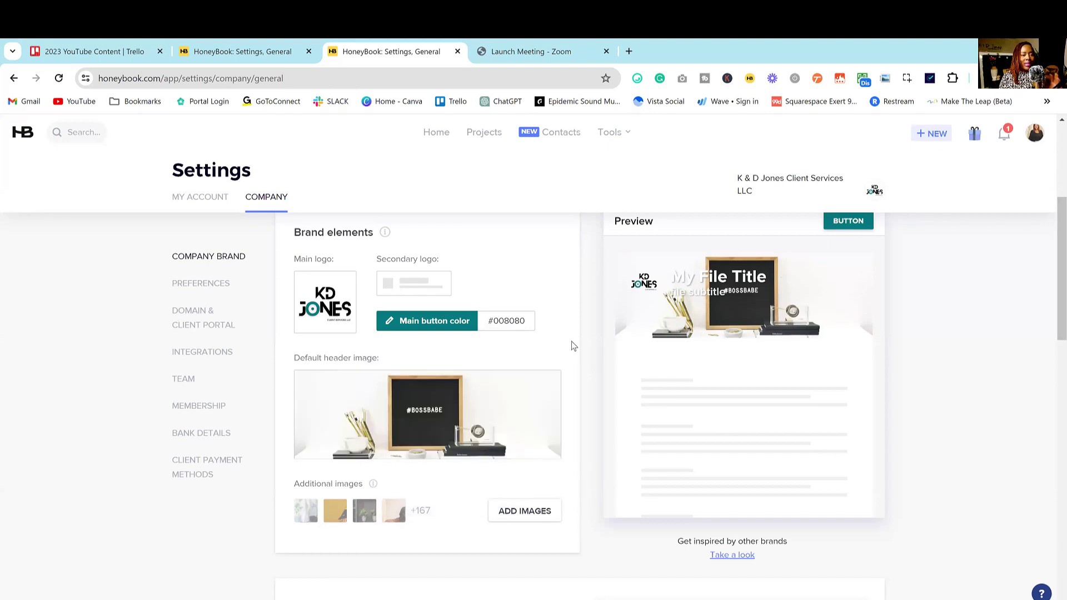
Step: Review the rest of the company brand settings, from smart file theme and email signature to social links and location info
scroll(555, 356, down, 2)
scroll(543, 369, down, 2)
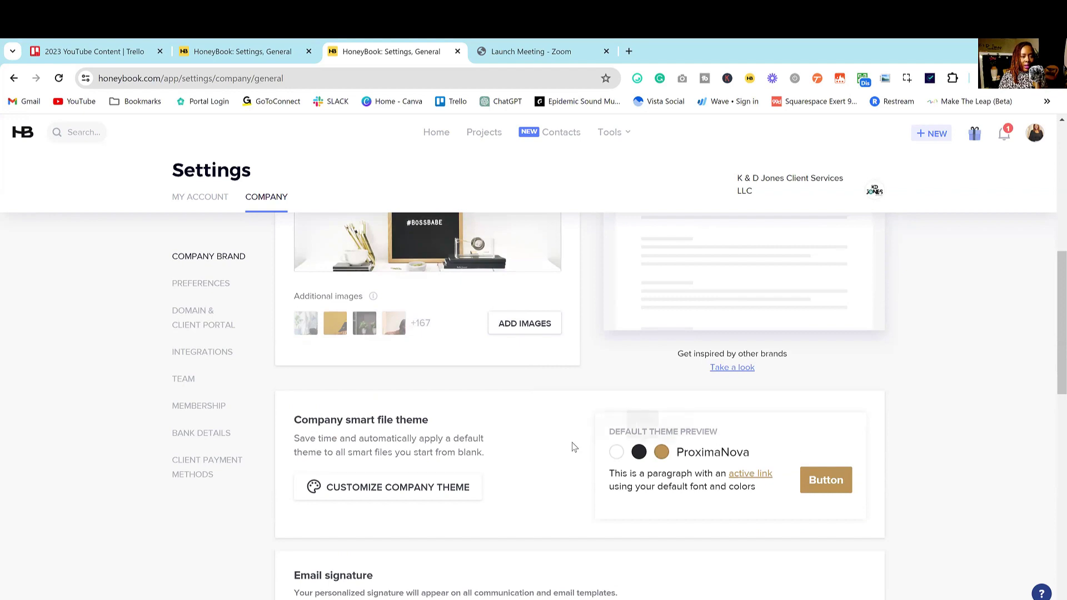
scroll(582, 432, down, 2)
scroll(582, 432, down, 2)
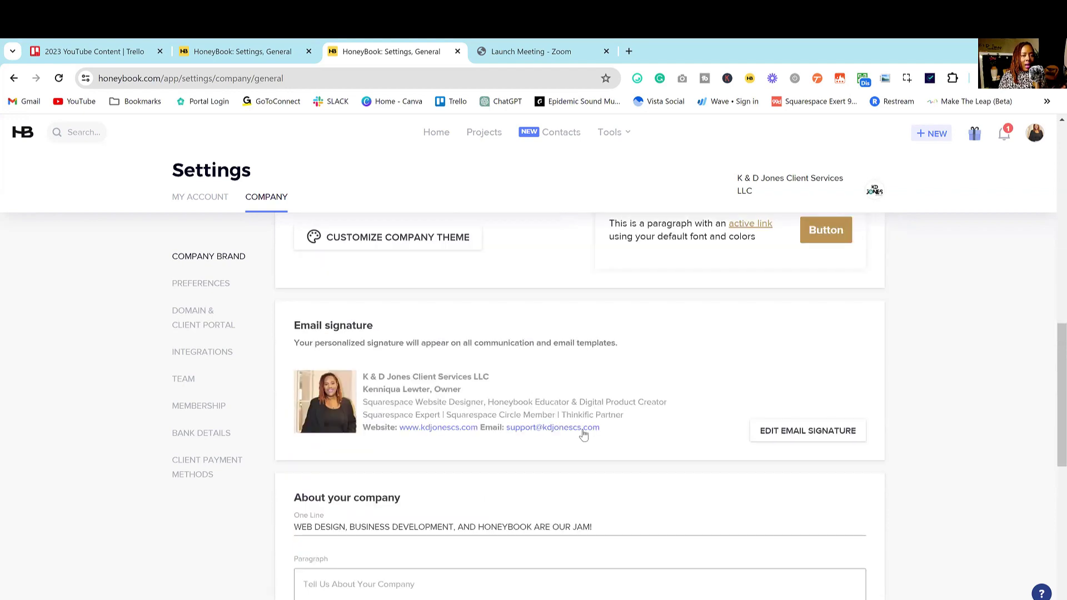
scroll(583, 435, down, 2)
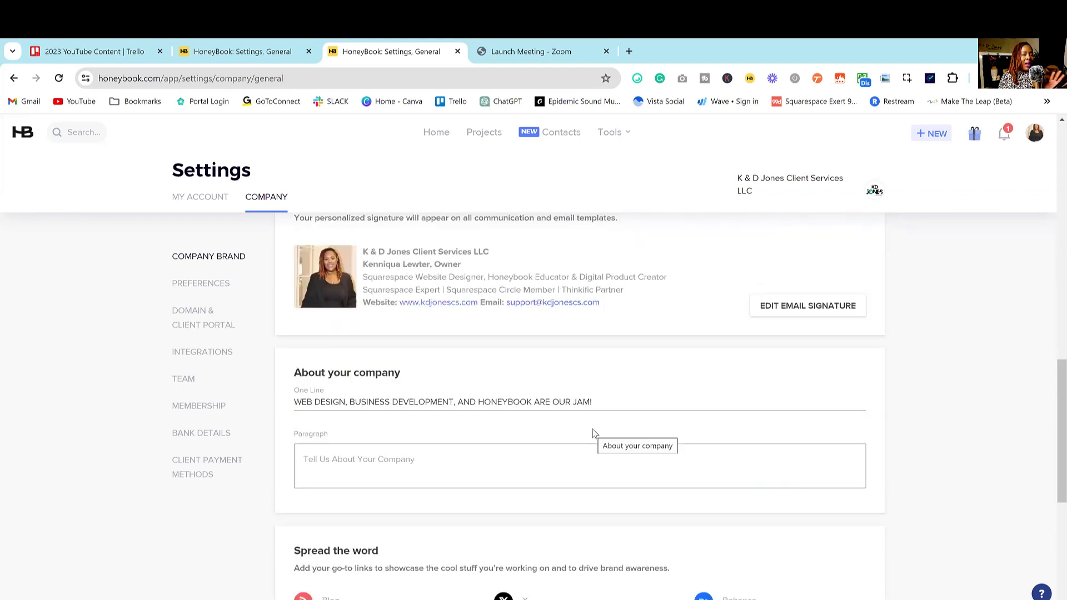
scroll(593, 429, down, 5)
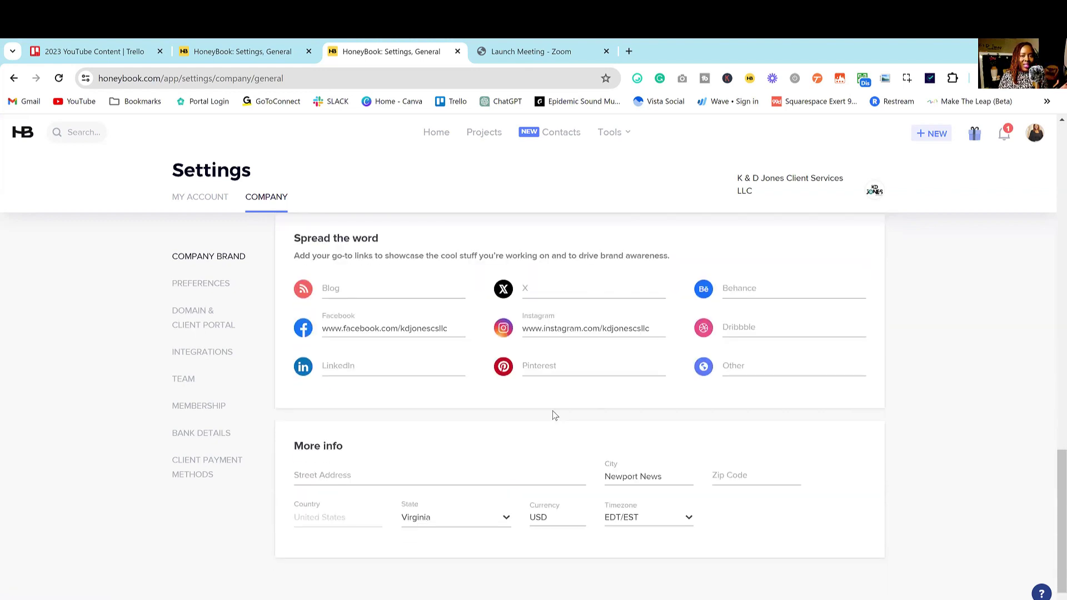
scroll(559, 414, up, 12)
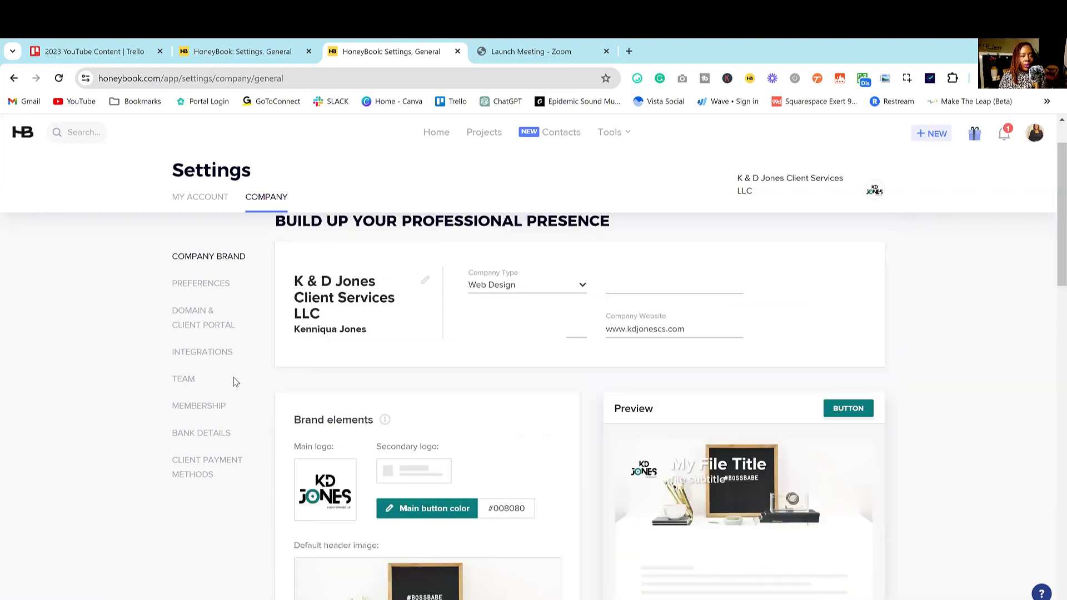
Step: Open the company preferences and review the lead source, project detail, project type and company notification settings
click(210, 285)
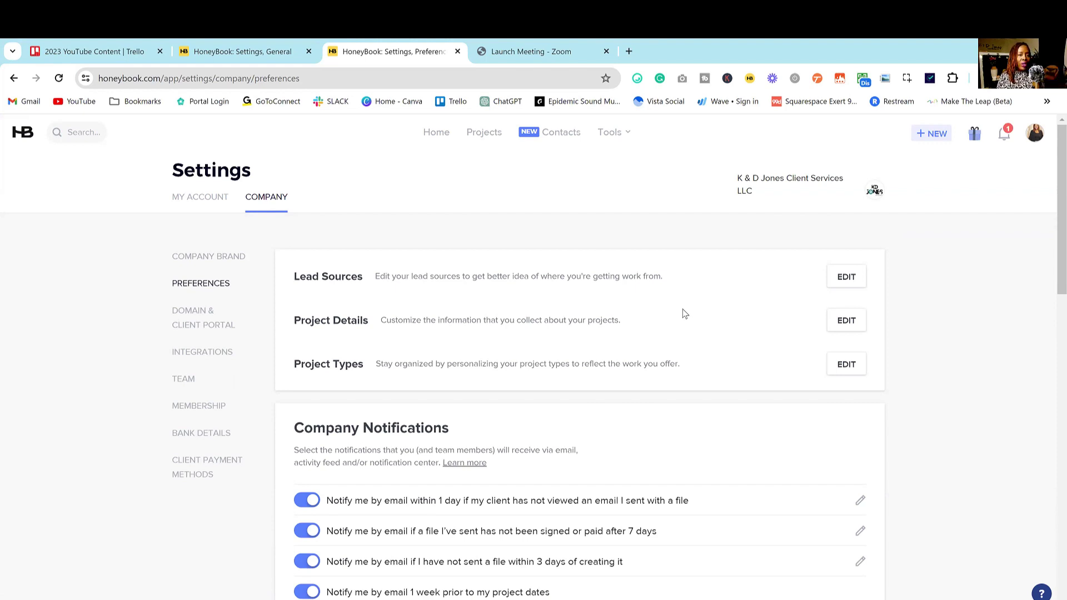
scroll(692, 312, down, 1)
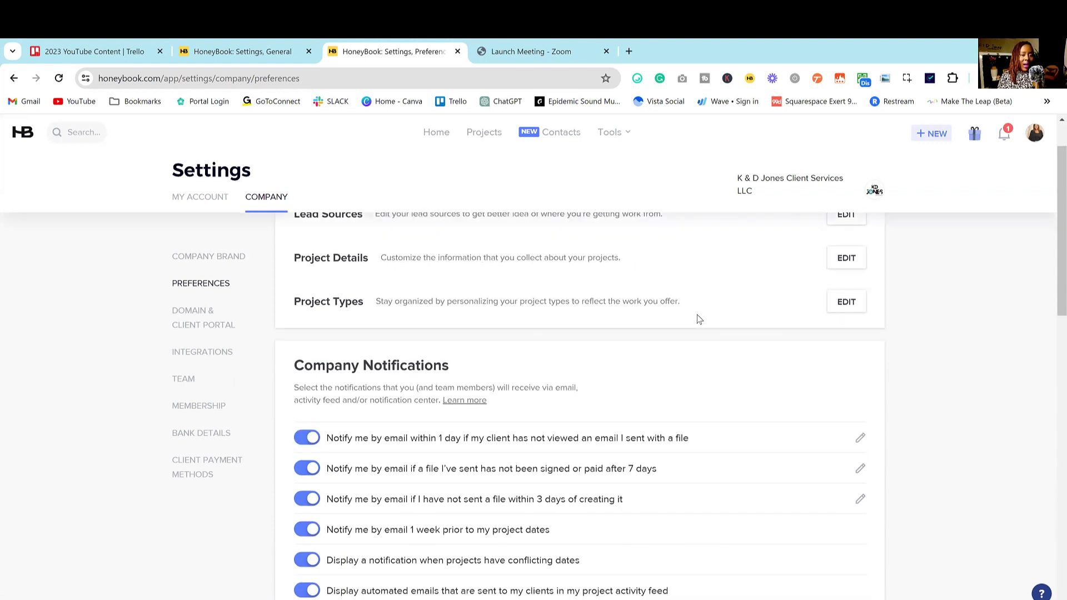
scroll(701, 320, down, 1)
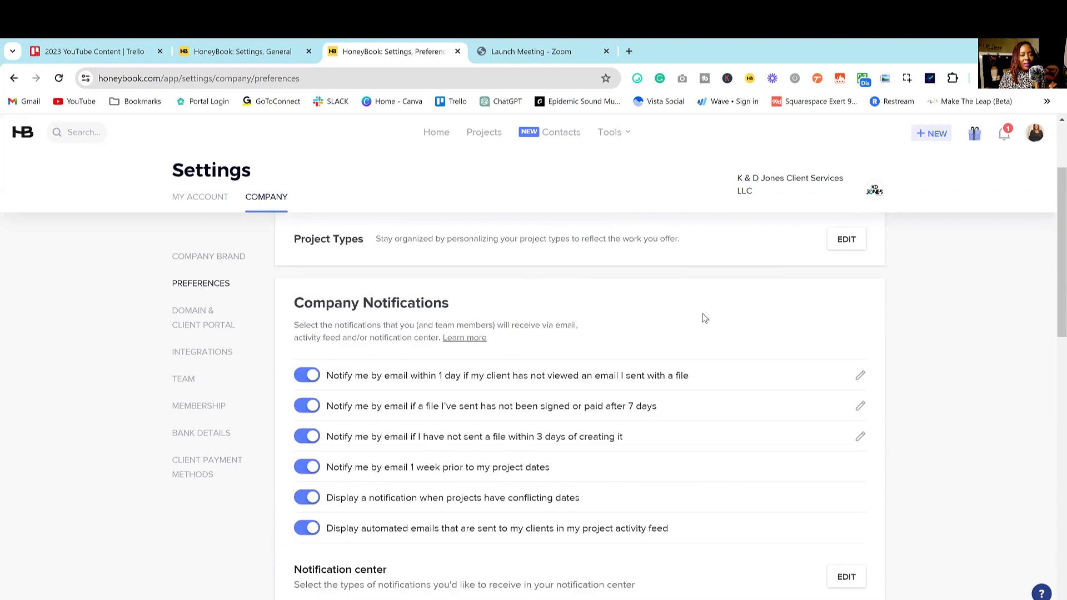
scroll(707, 321, down, 1)
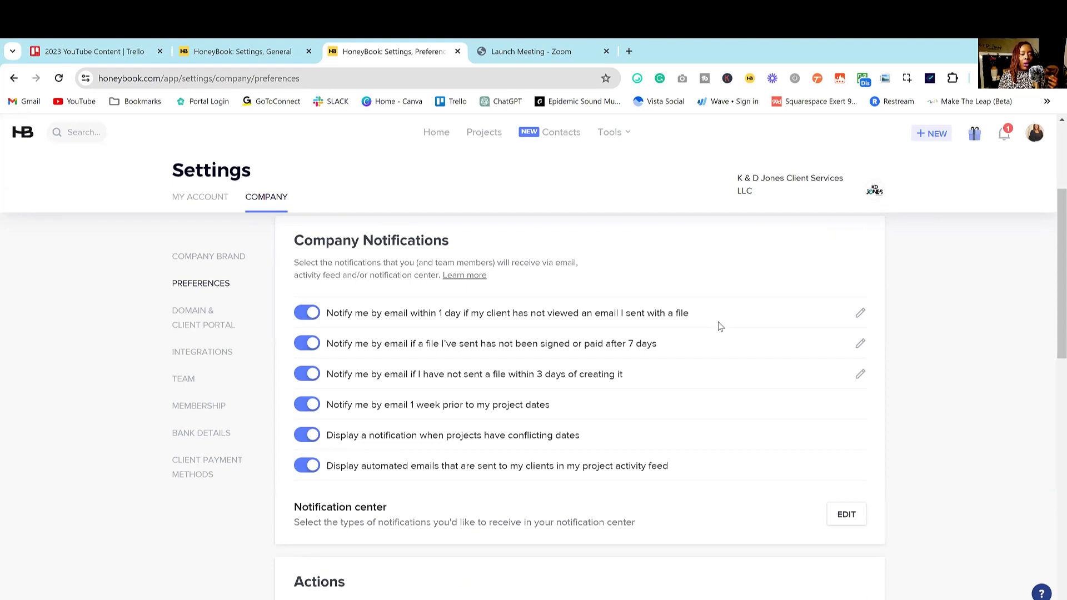
scroll(785, 316, down, 2)
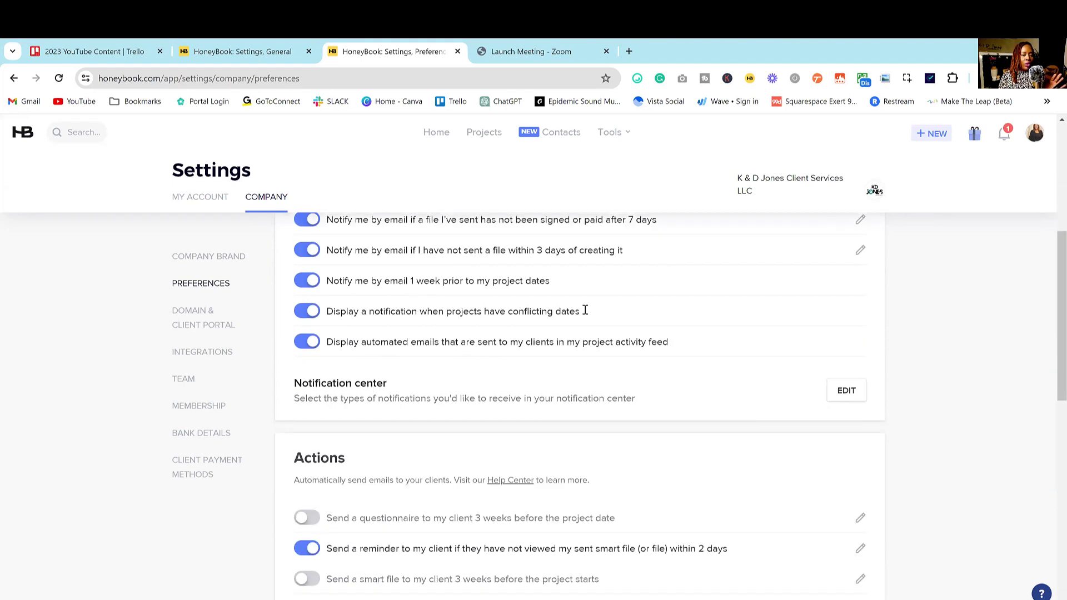
scroll(369, 337, up, 5)
scroll(438, 333, down, 2)
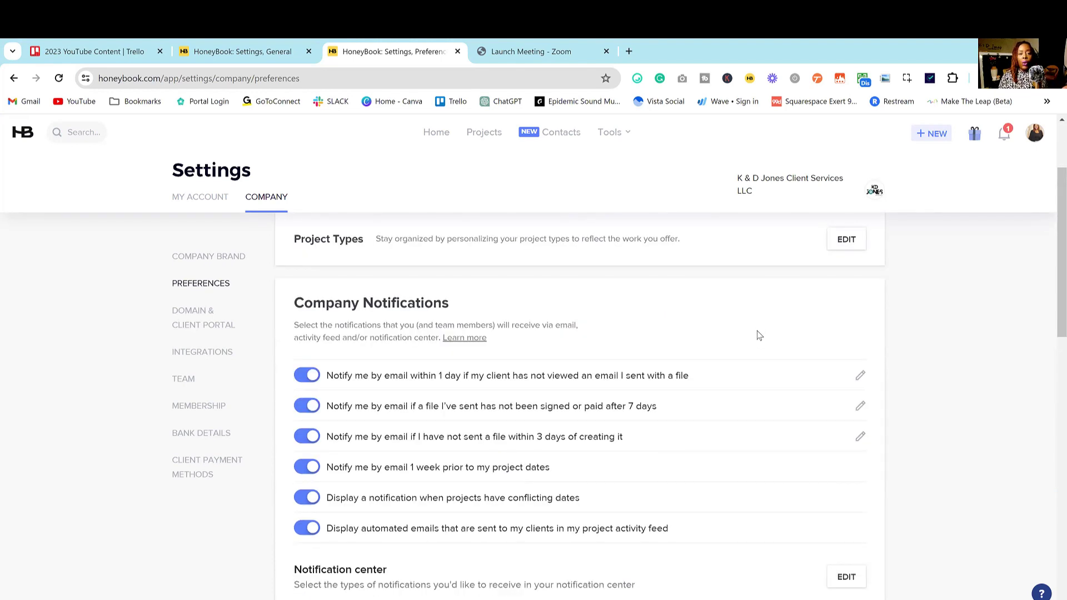
scroll(767, 334, down, 3)
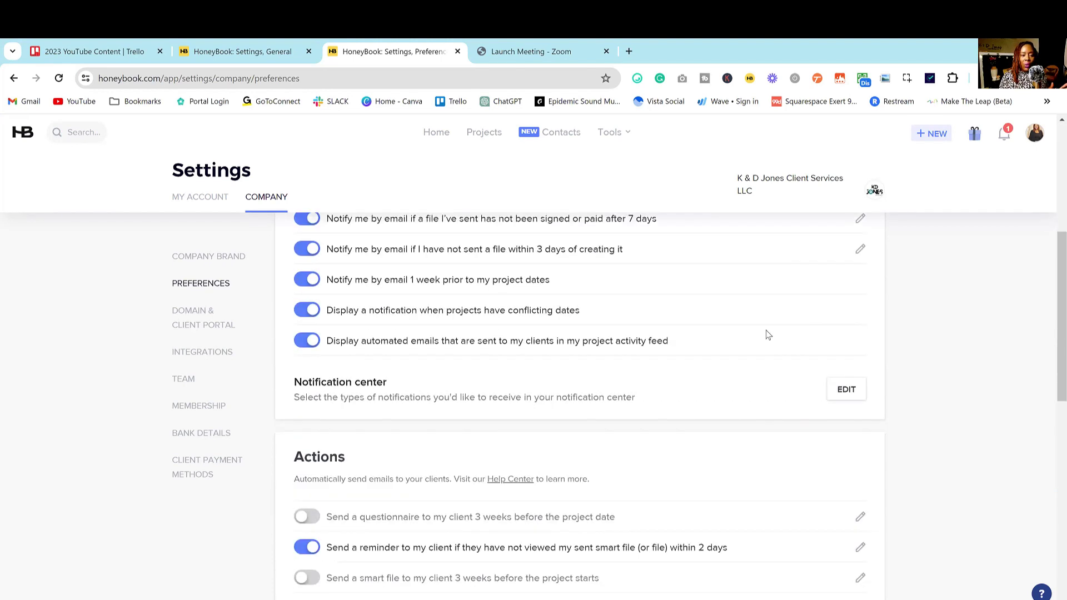
Step: Expand the automatic reminder for clients who have not viewed a sent smart file and view its time interval choices
scroll(766, 331, down, 2)
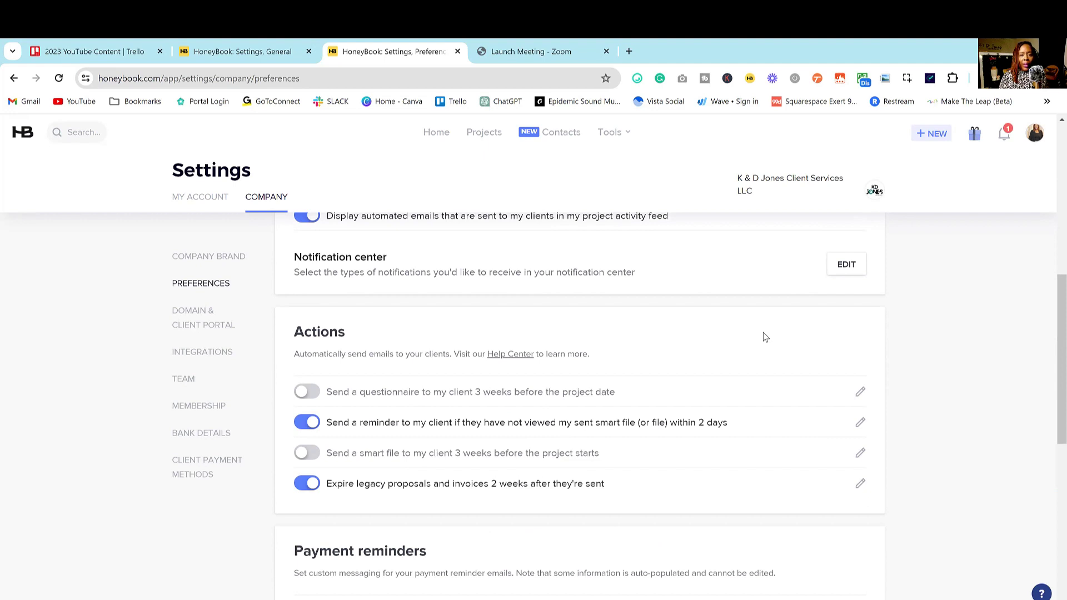
scroll(766, 345, down, 1)
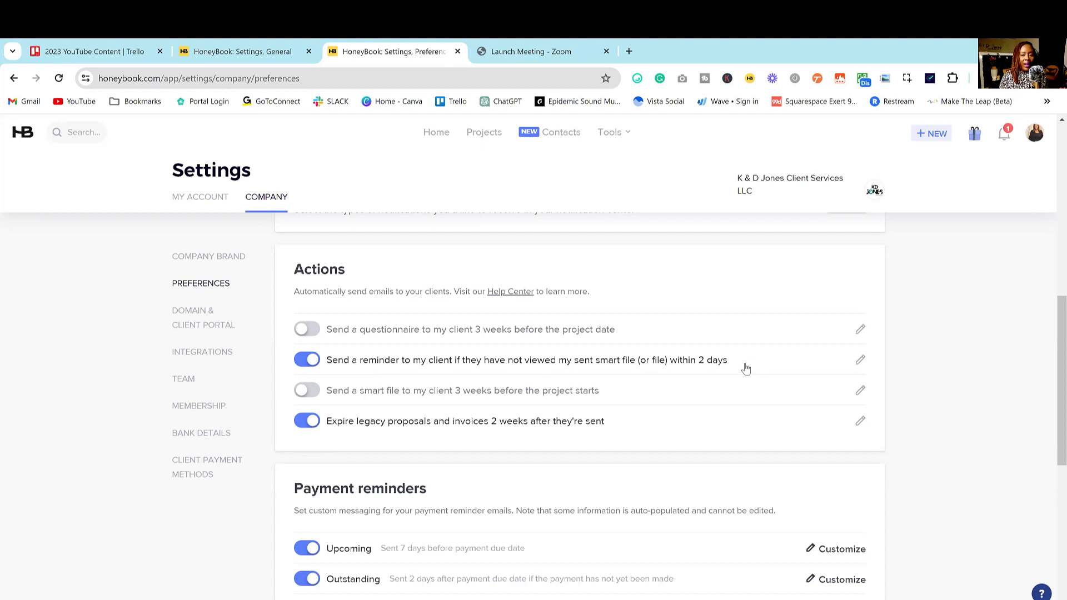
click(861, 360)
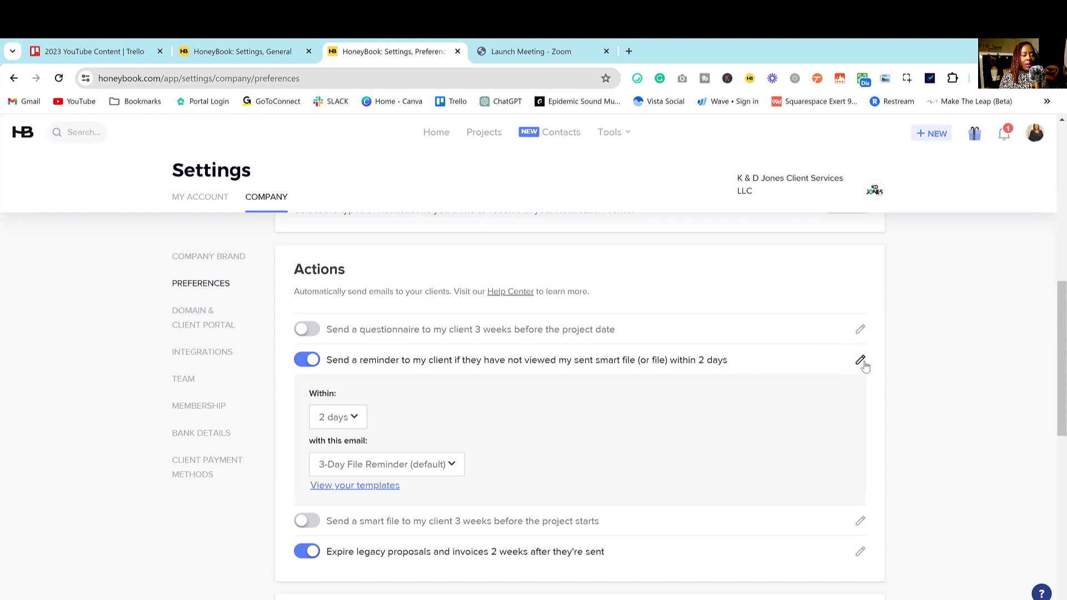
click(356, 426)
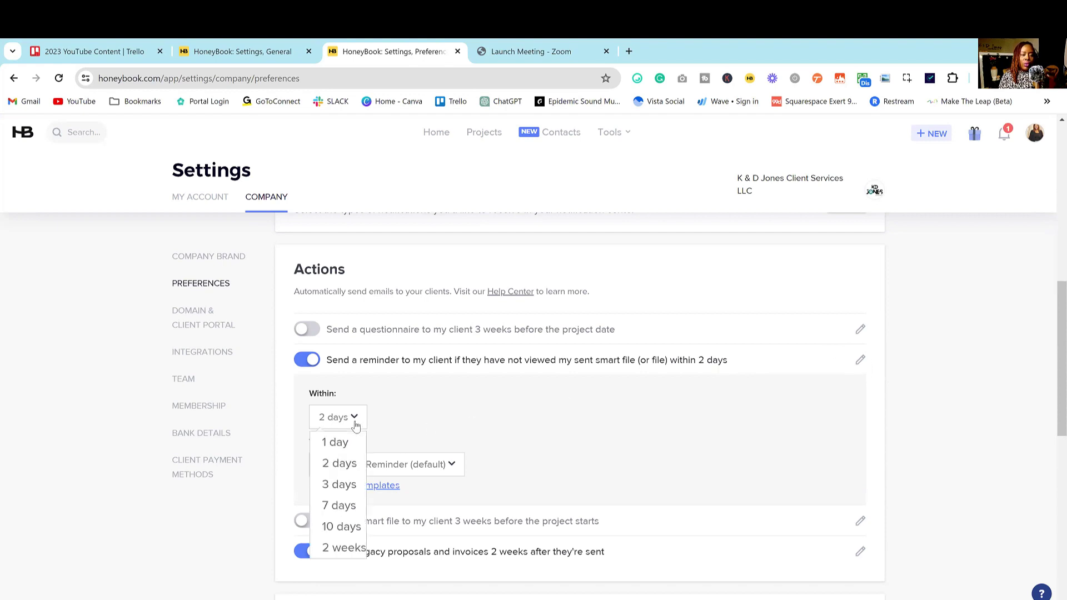
click(358, 425)
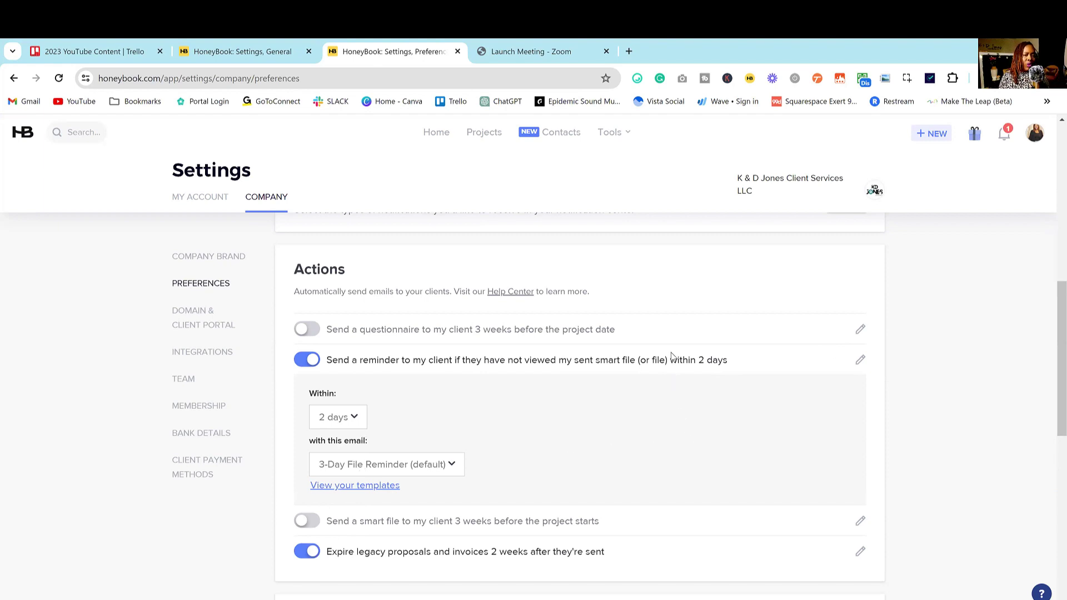
Step: Review the payment reminders, default name format and Smart File default settings in the company preferences
scroll(670, 355, down, 4)
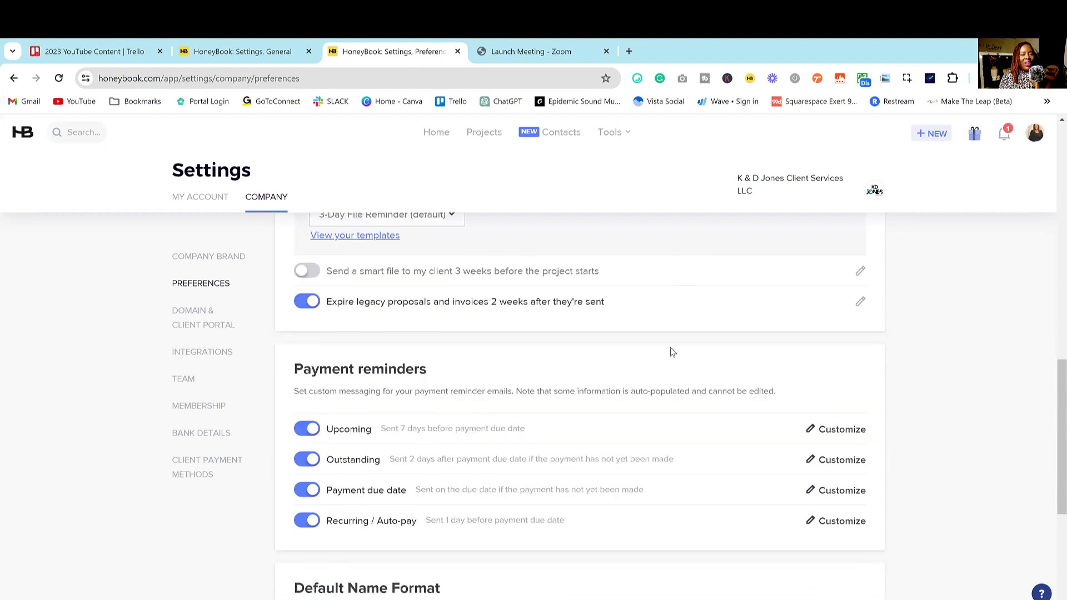
scroll(669, 342, down, 5)
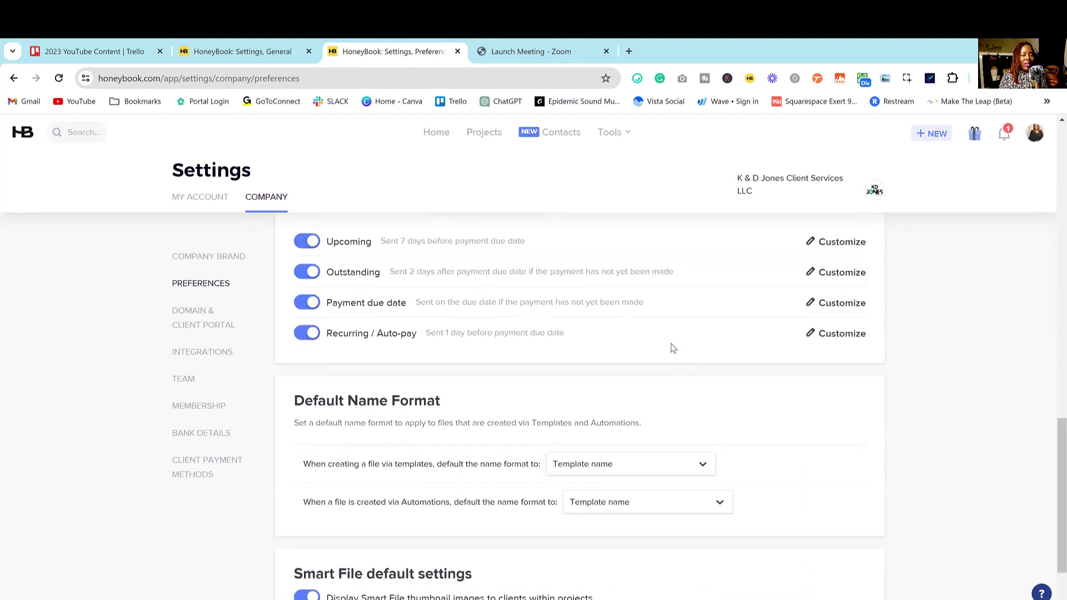
drag(303, 493, 512, 497)
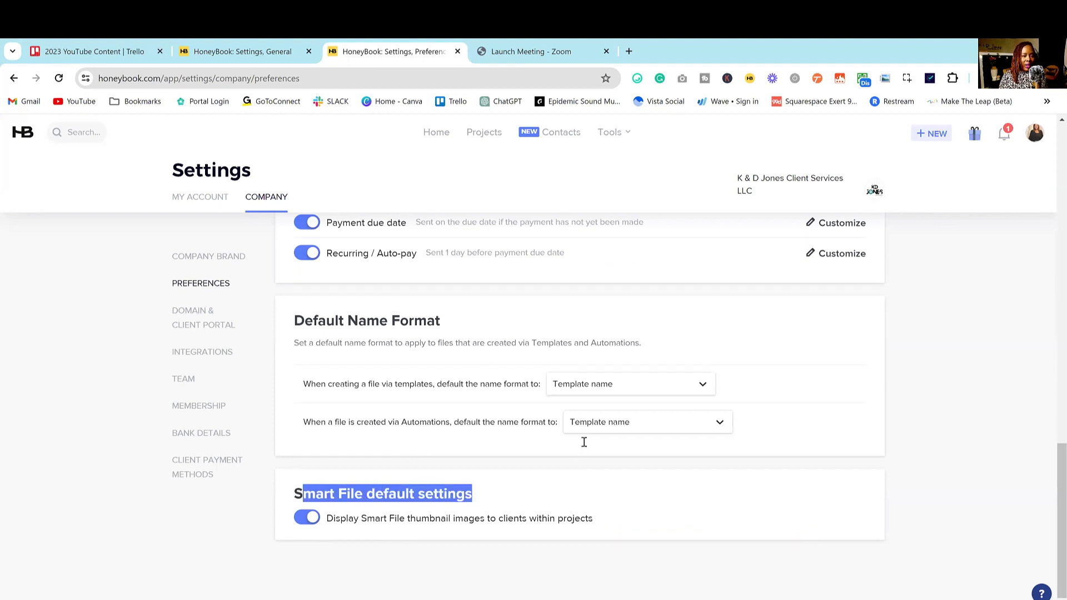
scroll(584, 442, up, 10)
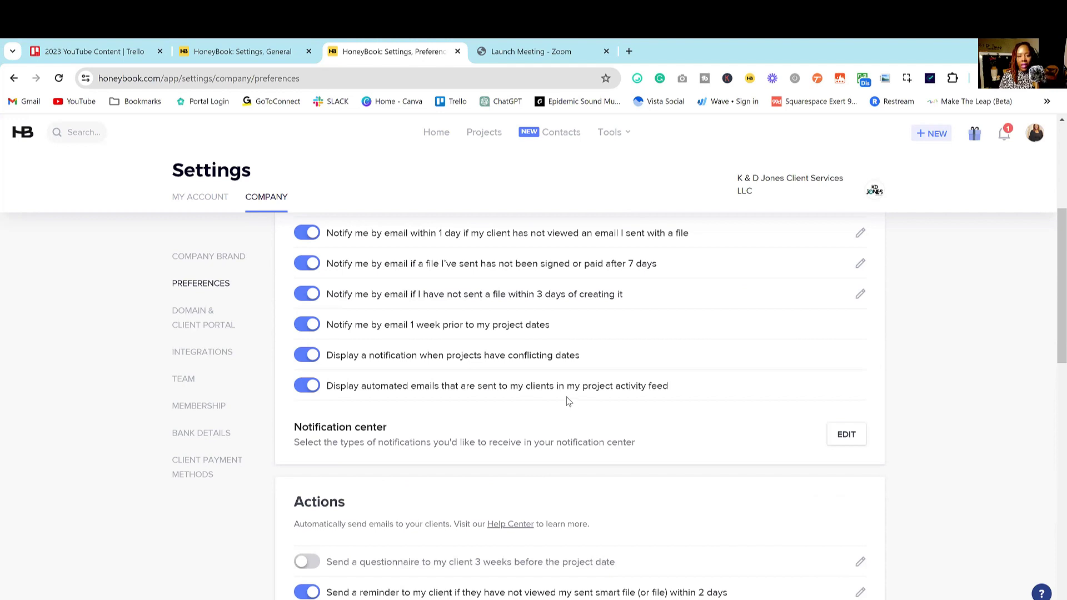
Step: Open the domain and client portal settings and examine the portal's share URL and login screen preview
click(201, 318)
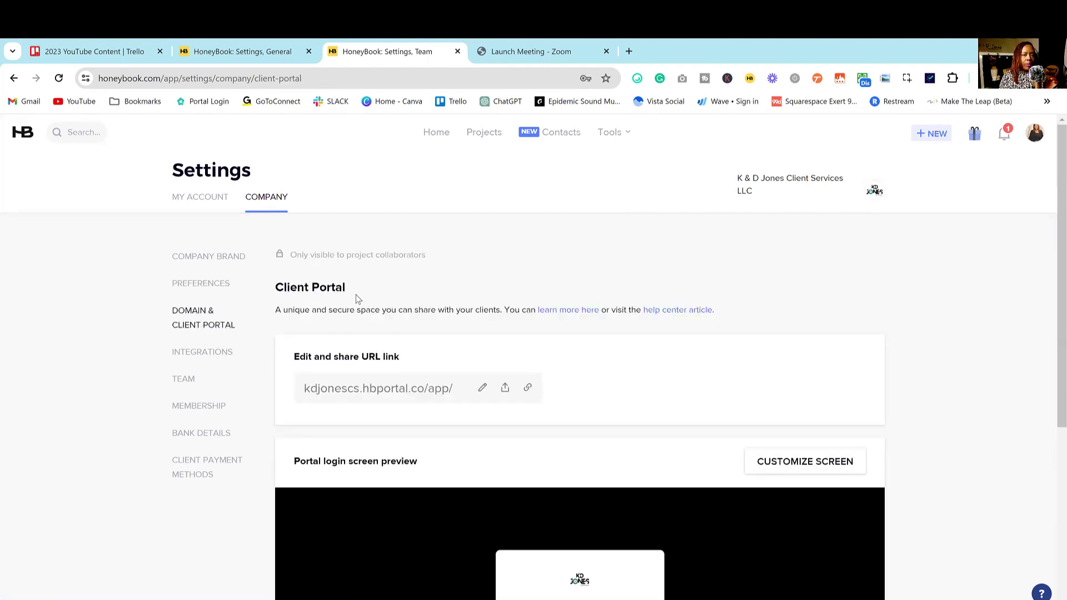
scroll(356, 295, down, 3)
scroll(352, 295, up, 3)
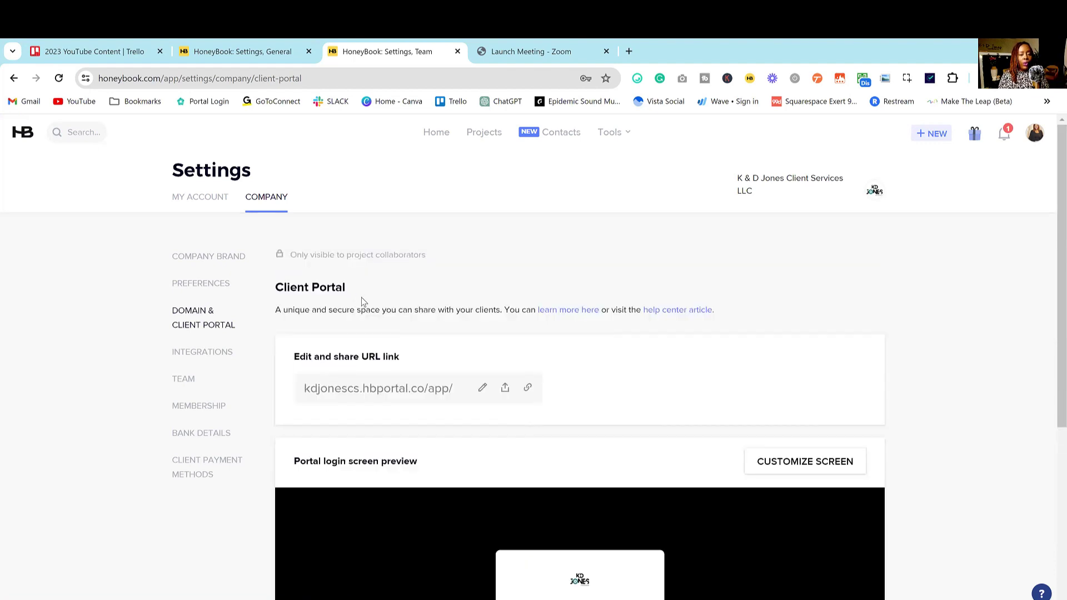
scroll(371, 307, down, 1)
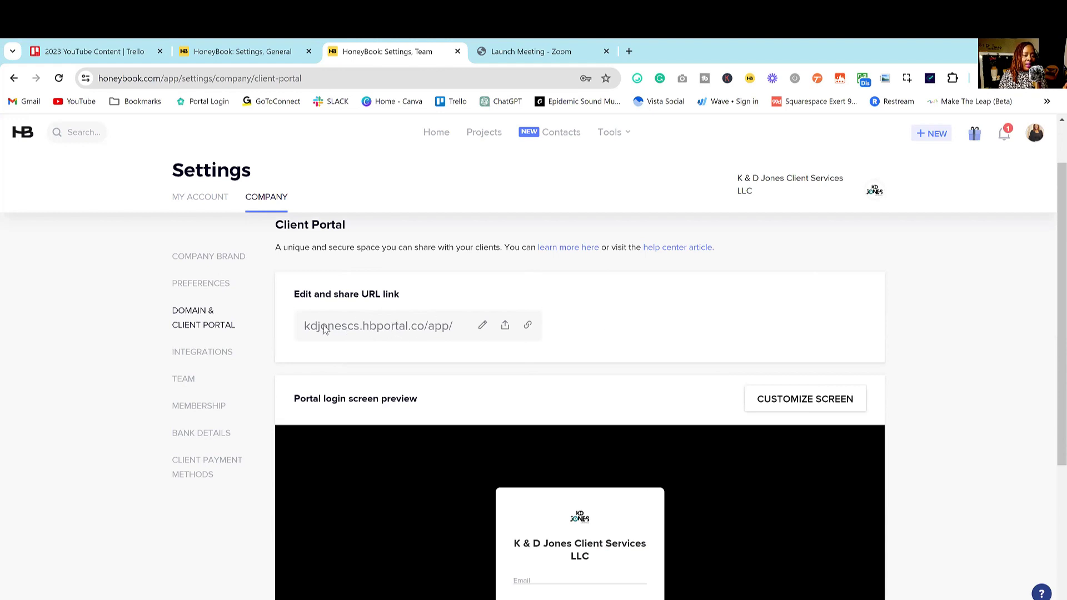
drag(361, 326, 283, 331)
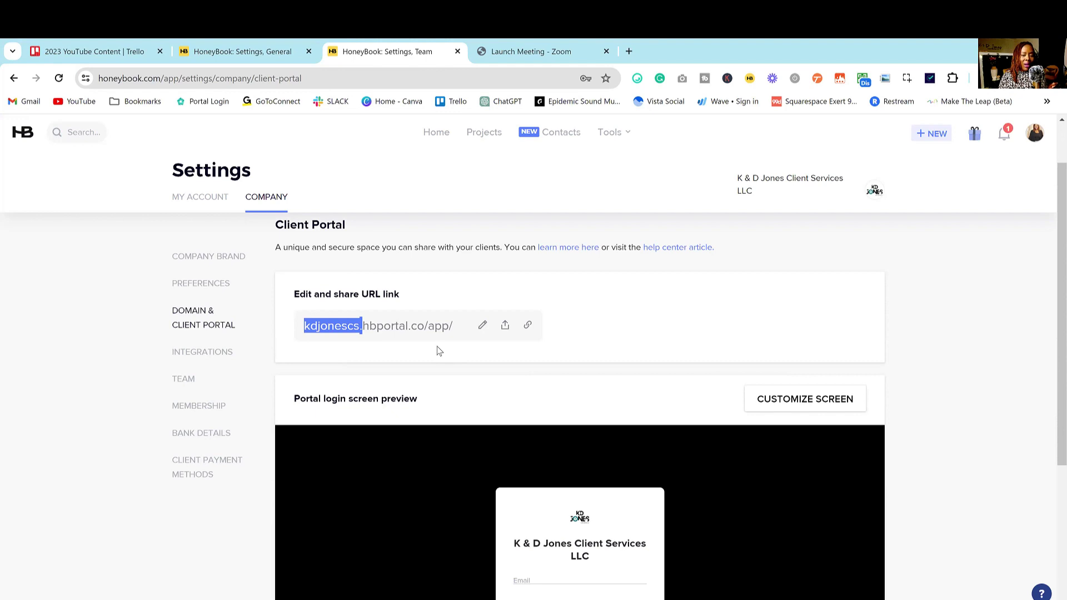
scroll(442, 349, down, 2)
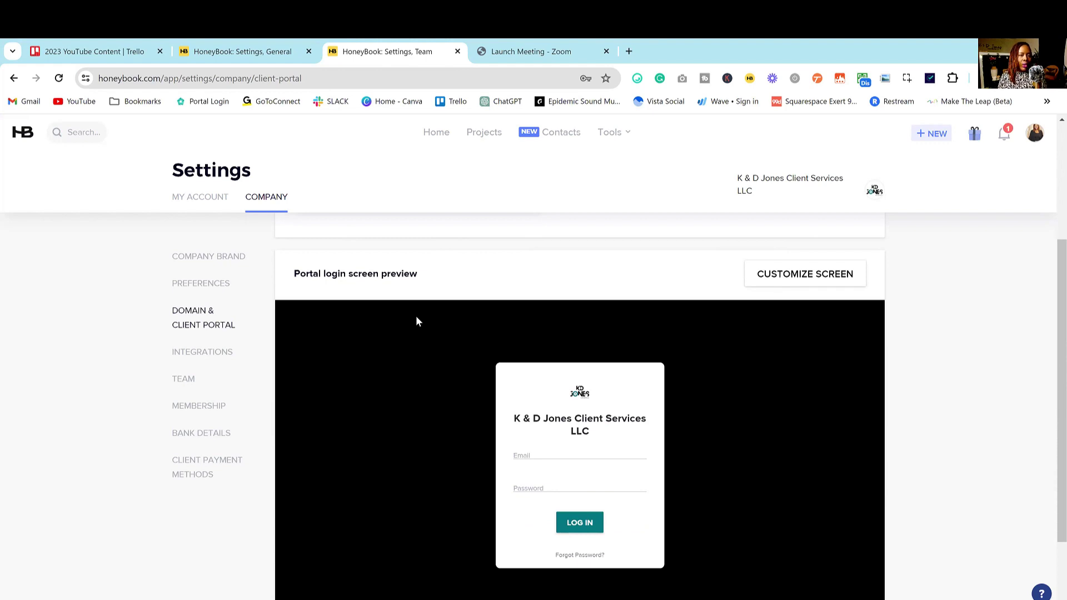
Step: Open the company integrations and review the email integration and the available app connections
click(225, 352)
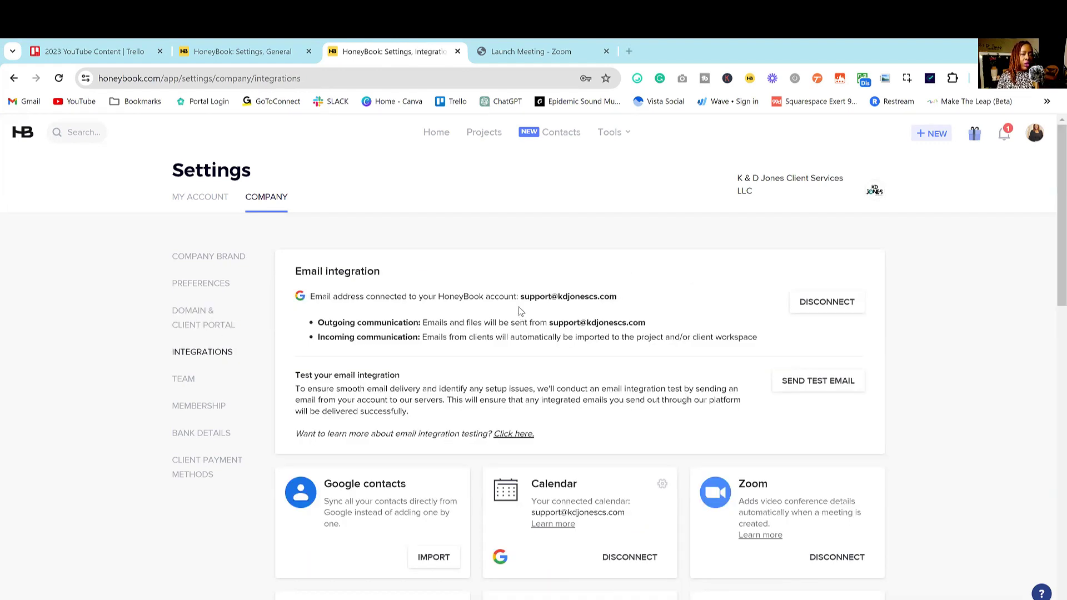
scroll(521, 311, down, 2)
scroll(542, 319, up, 2)
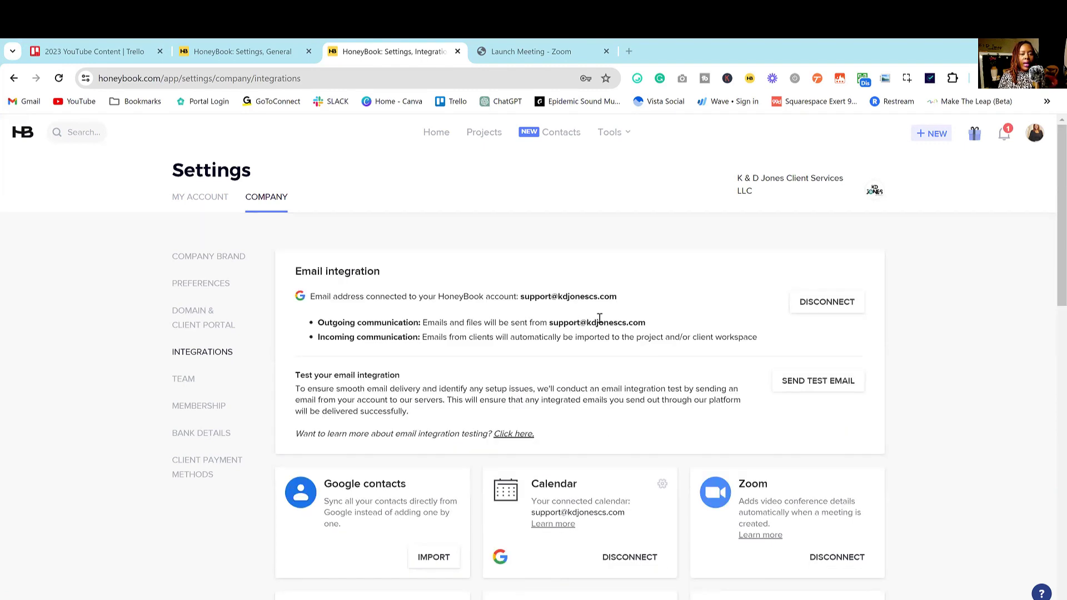
scroll(601, 325, down, 3)
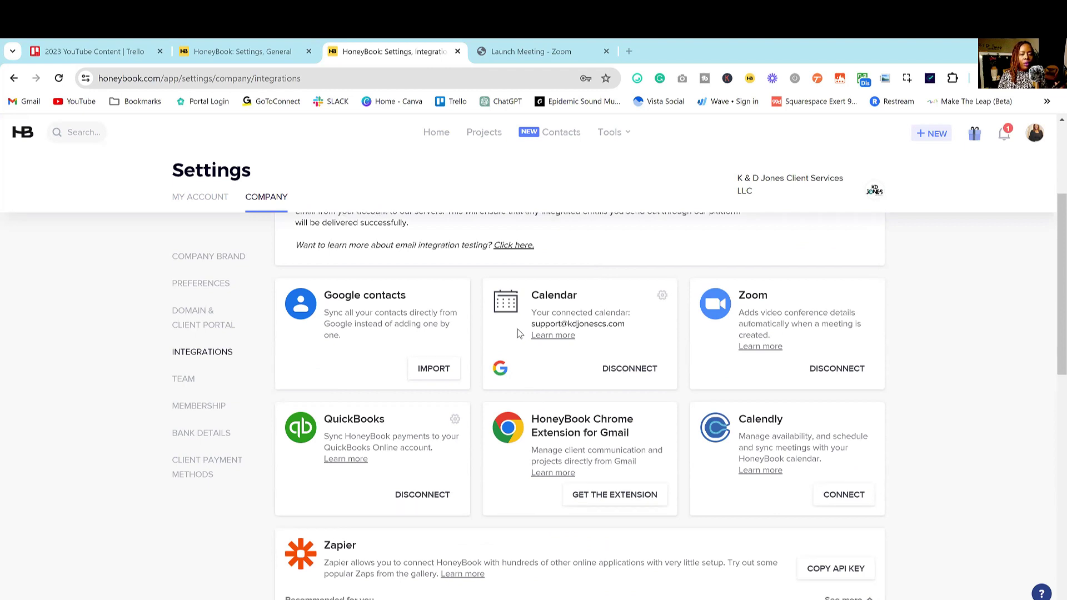
Step: Examine the remaining integrations, including the recommended Zapier zaps, Pic-Time, Slack, Monday and Asana
scroll(518, 328, down, 2)
scroll(521, 328, down, 5)
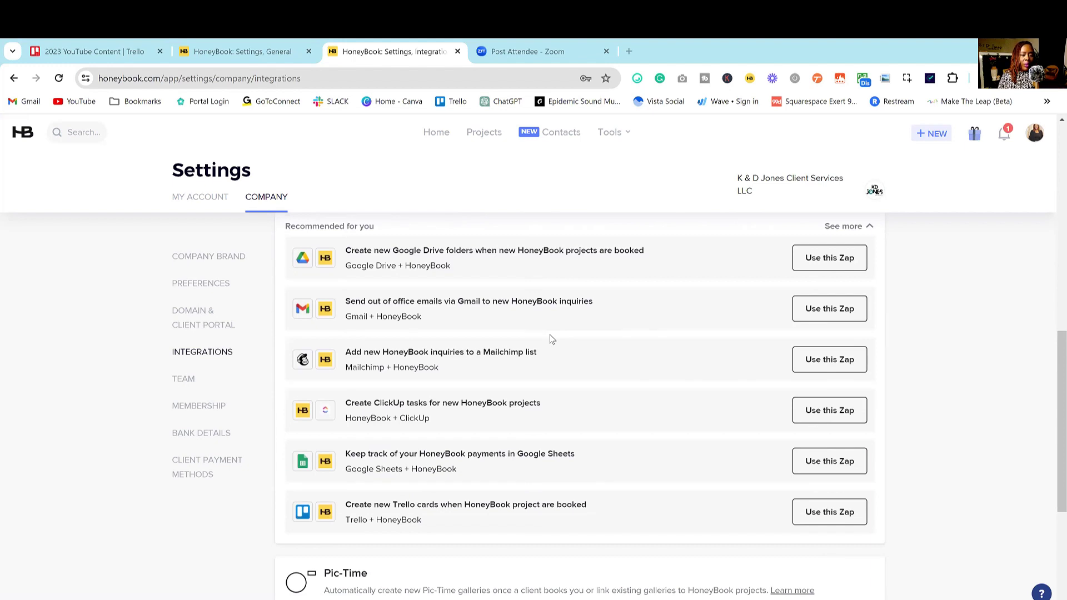
scroll(552, 332, down, 4)
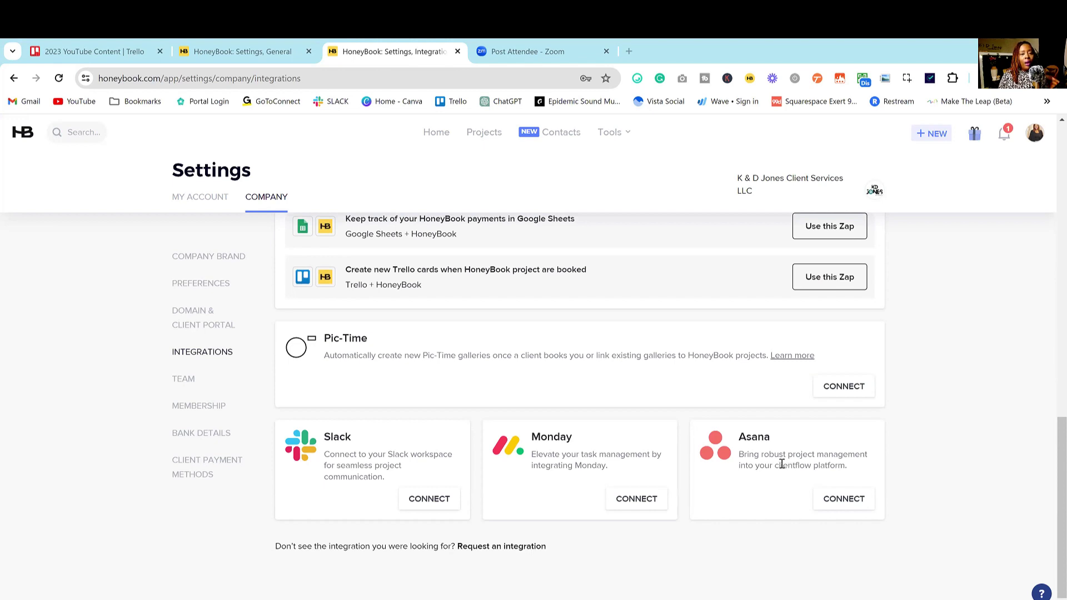
scroll(784, 469, up, 5)
scroll(779, 467, up, 2)
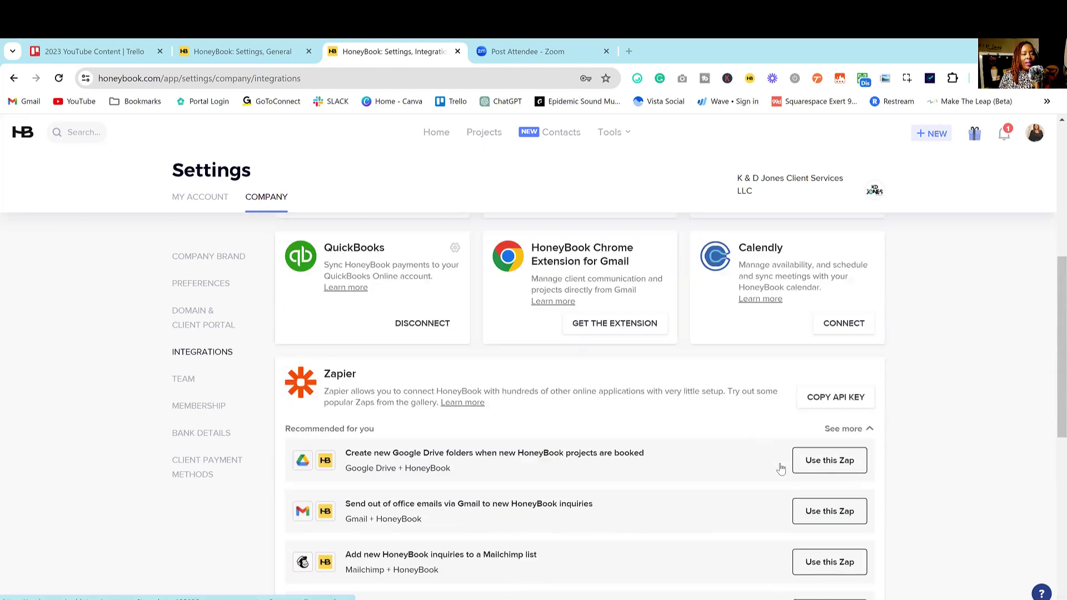
scroll(747, 454, down, 7)
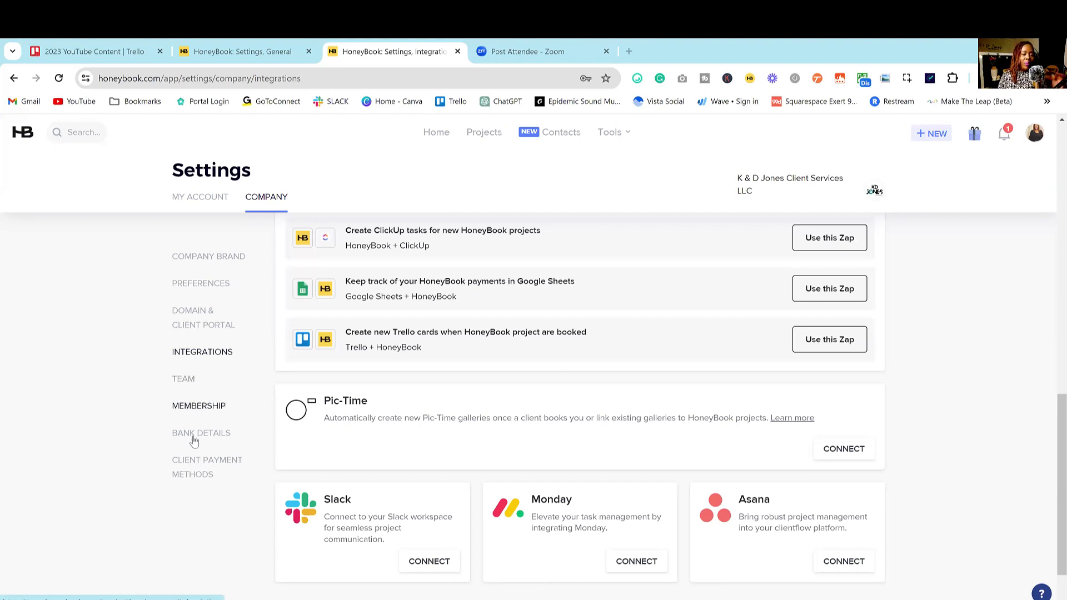
scroll(782, 415, up, 10)
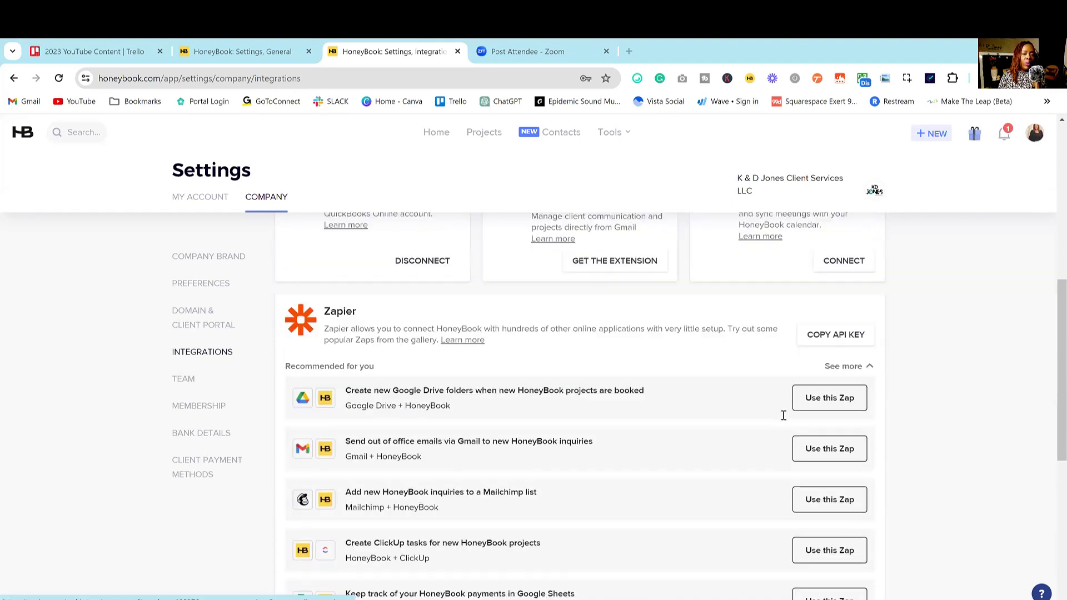
scroll(783, 416, up, 1)
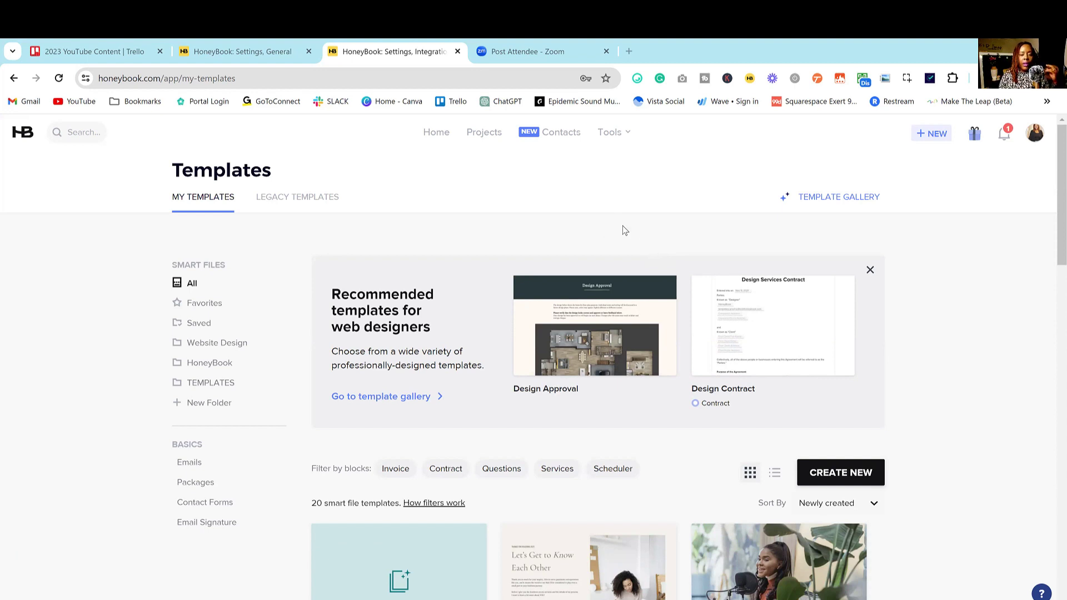
Step: Browse the smart file templates and the full collection of saved email templates
scroll(539, 222, down, 3)
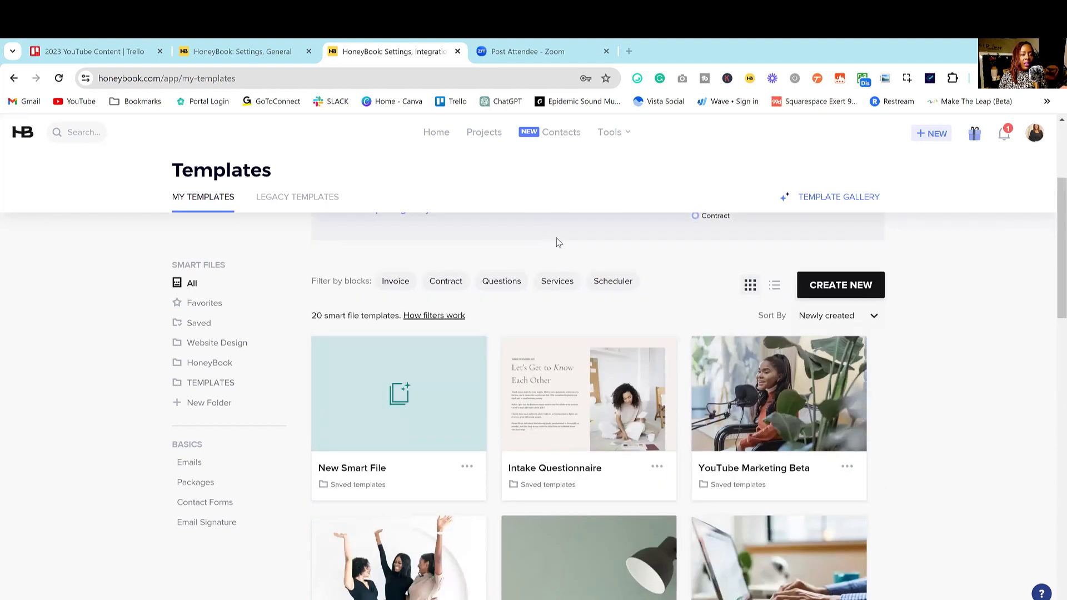
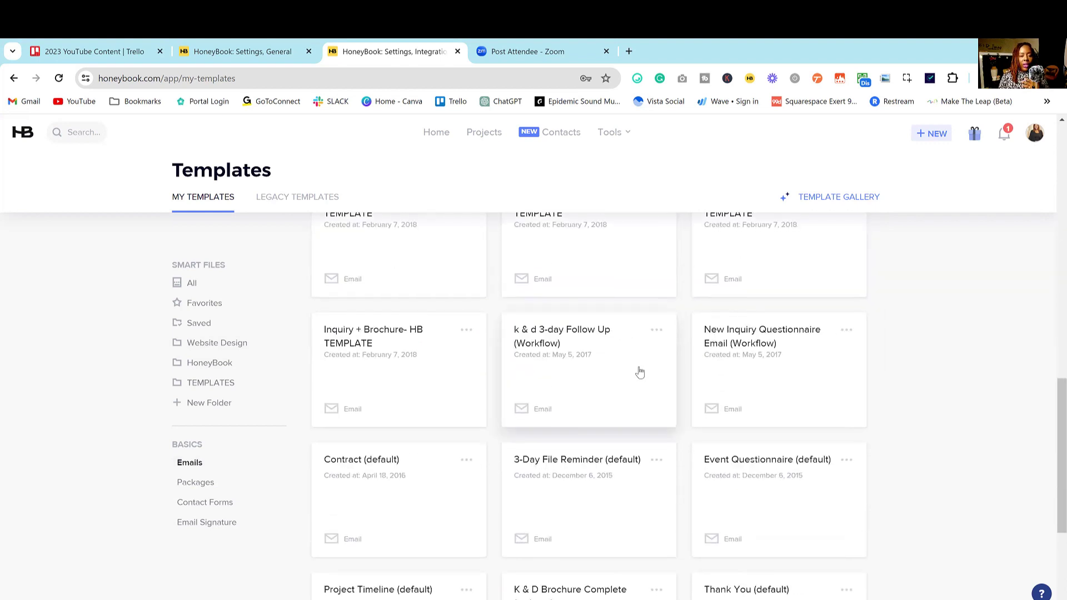
scroll(638, 373, down, 5)
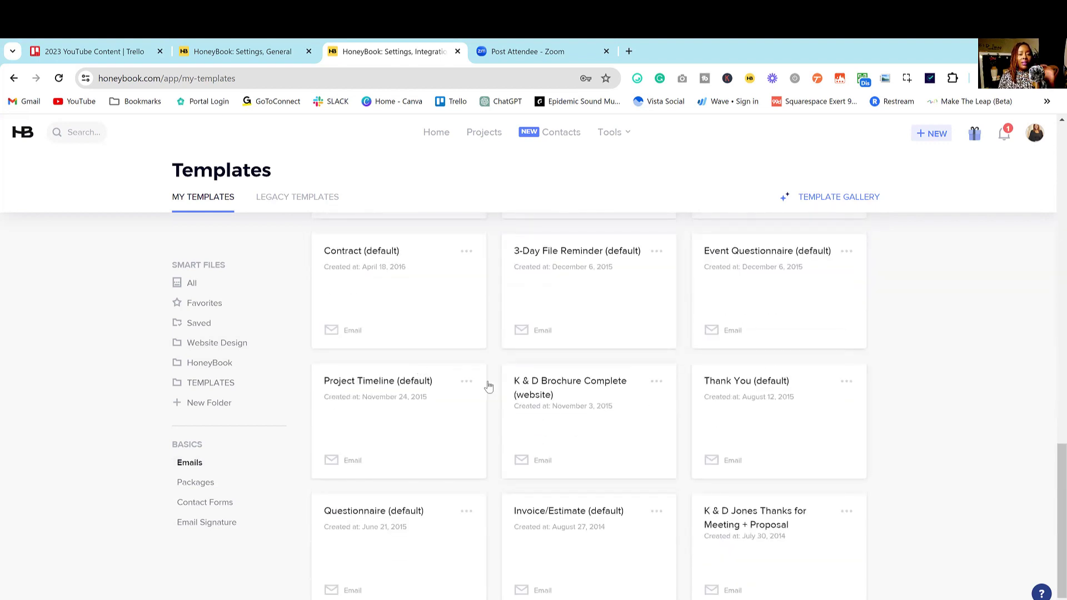
scroll(645, 403, up, 16)
scroll(606, 400, up, 5)
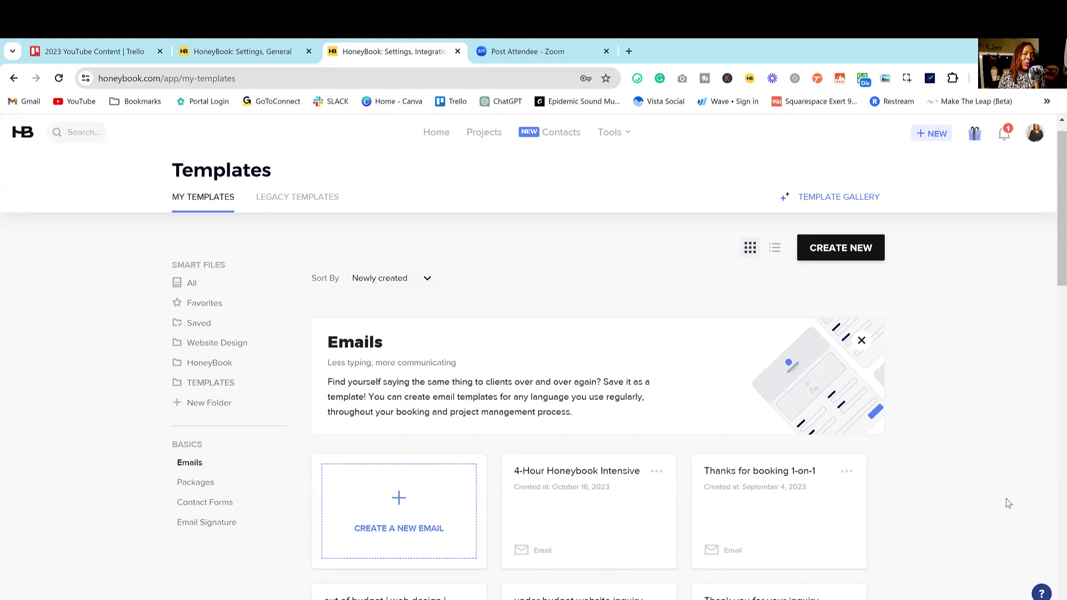
scroll(1017, 497, down, 1)
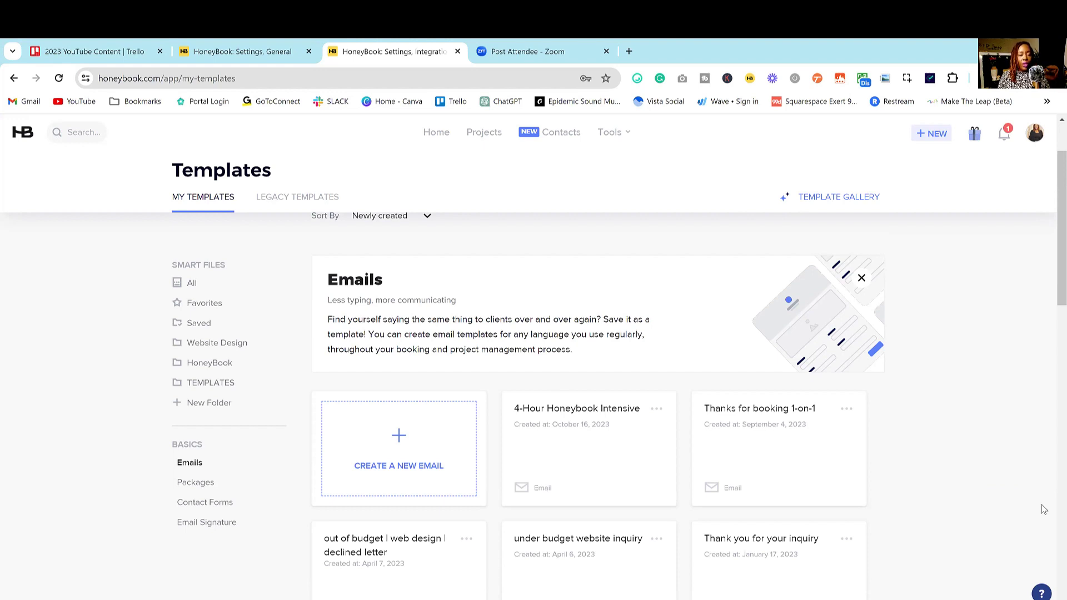
scroll(1051, 521, down, 3)
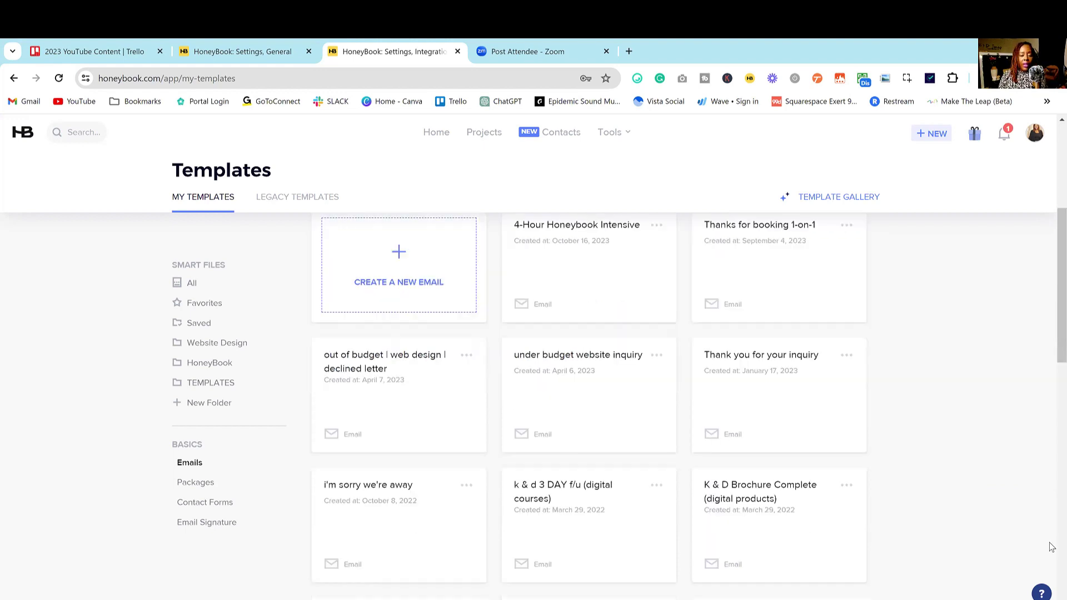
scroll(1050, 568, down, 4)
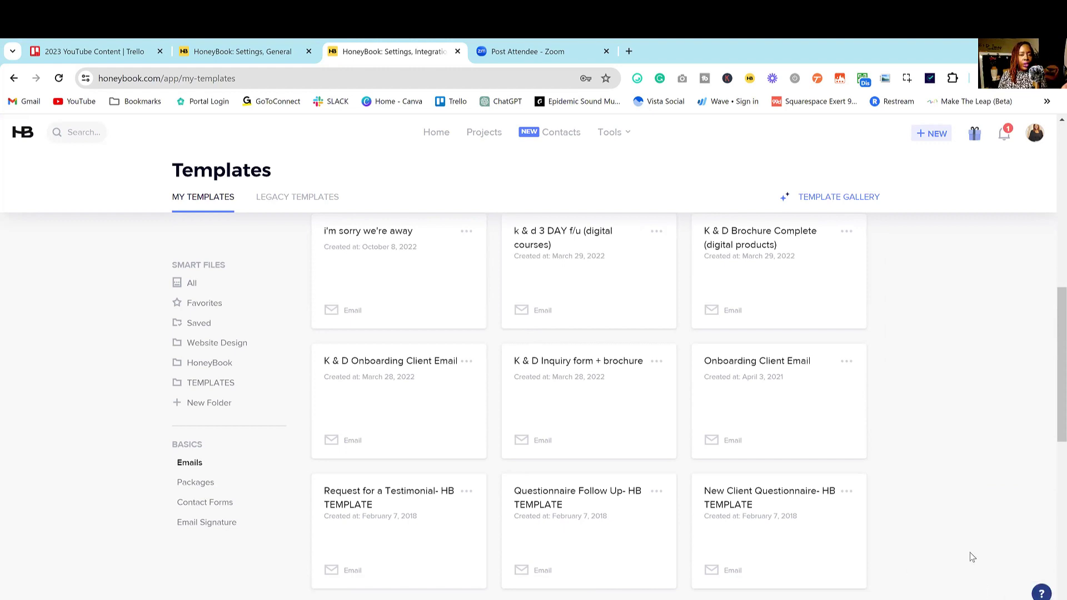
mouse_move(741, 597)
scroll(888, 493, up, 7)
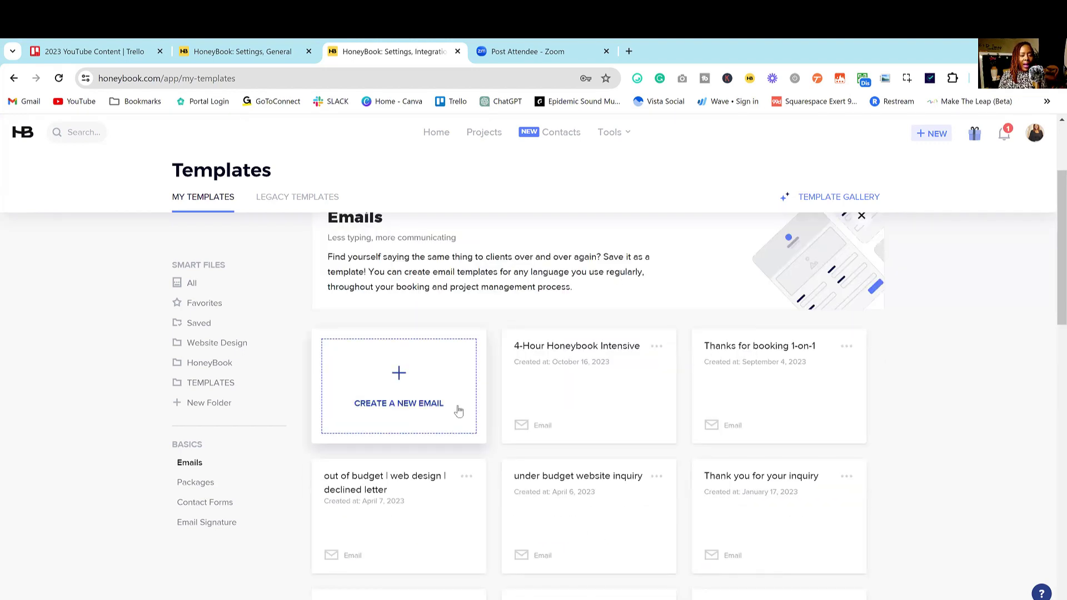
Step: Create a new blank email template, look at its subject and message fields, and return to the templates
click(445, 409)
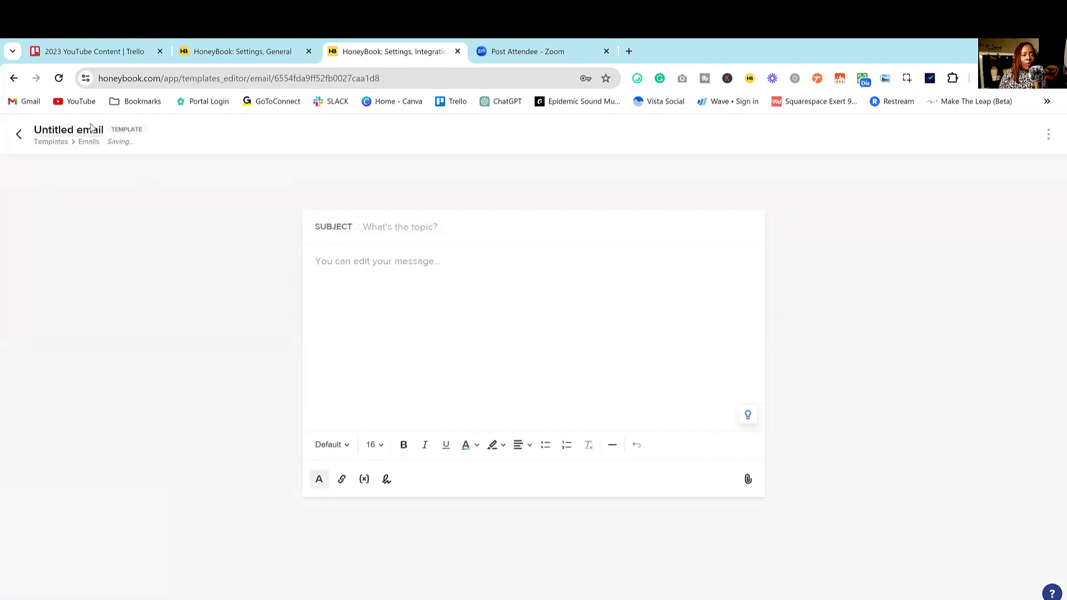
click(395, 281)
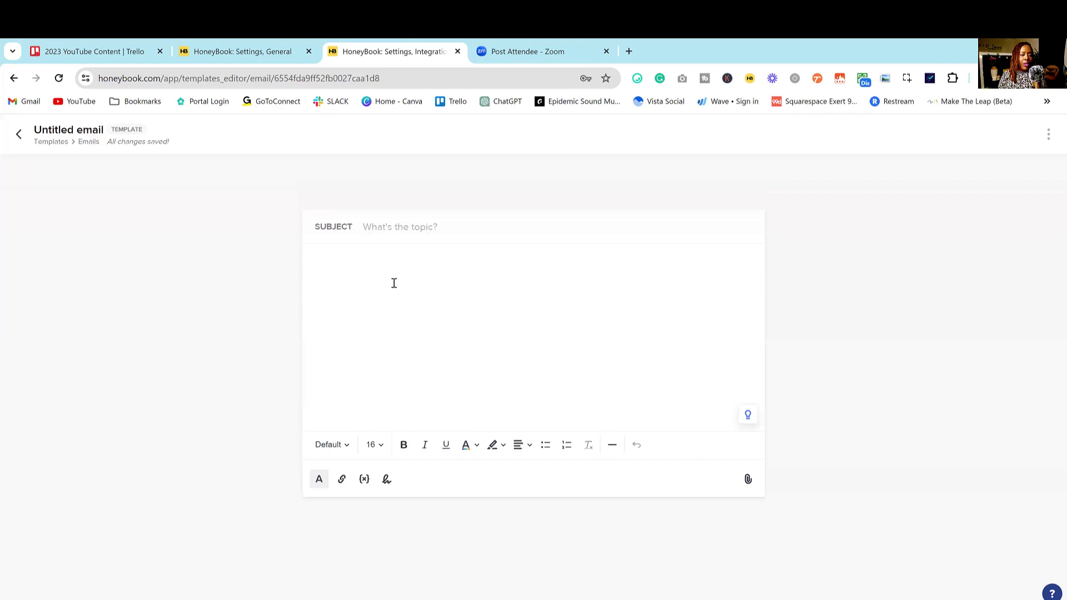
click(399, 229)
click(388, 288)
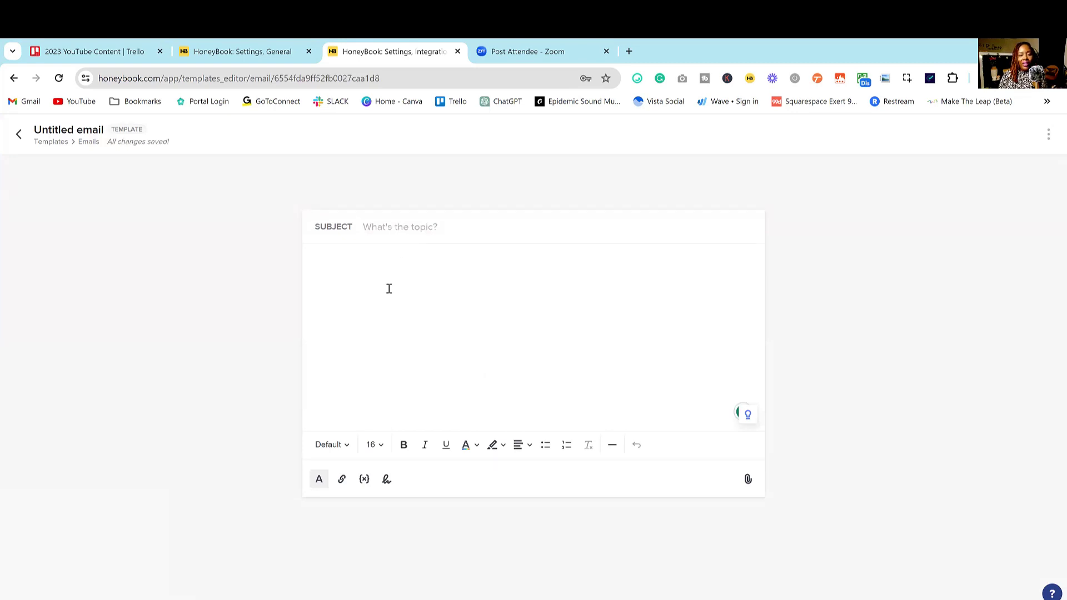
click(18, 136)
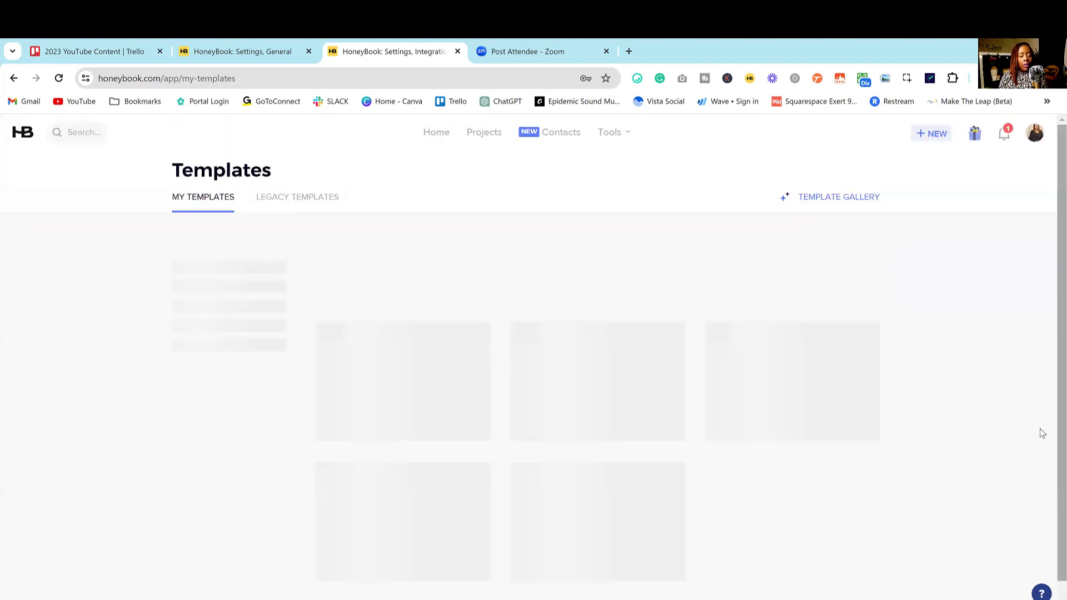
Step: Open the Questionnaire (default) email template, review its subject and message, and return to the email templates
scroll(1000, 428, down, 5)
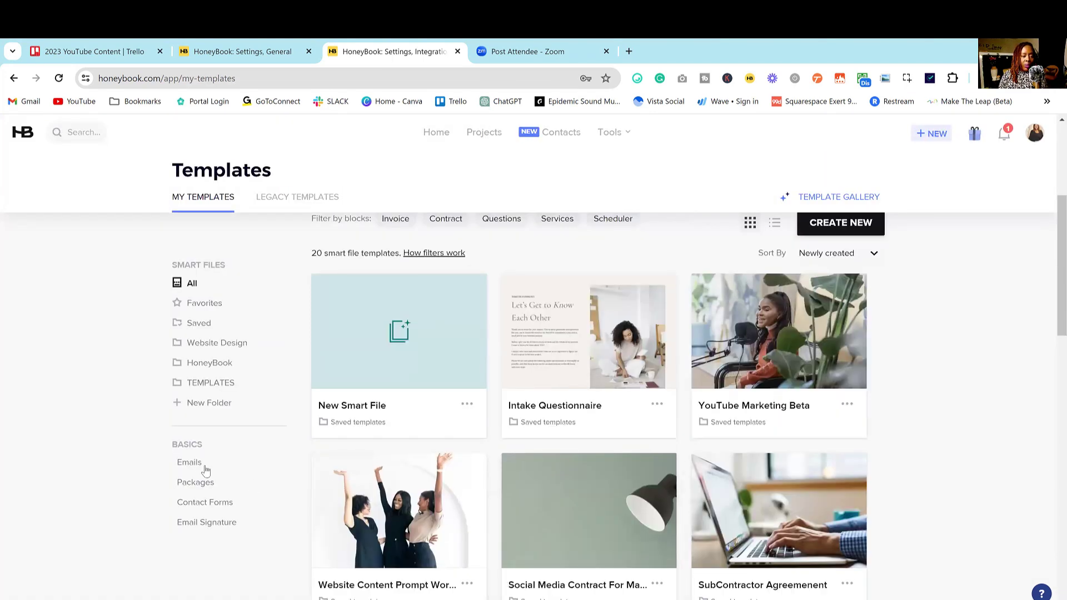
click(207, 467)
scroll(655, 417, down, 5)
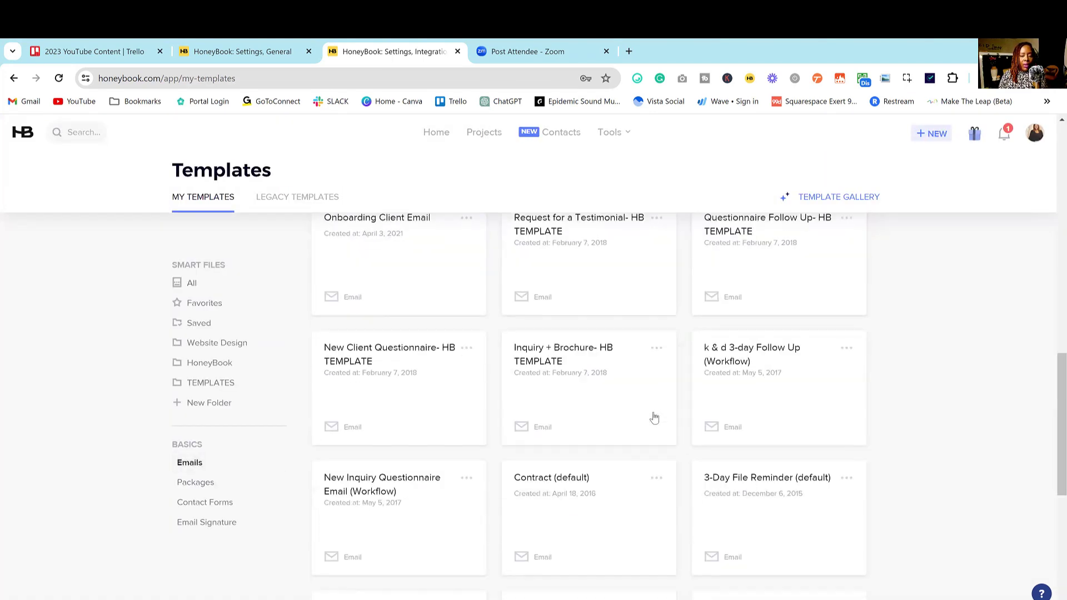
scroll(655, 416, down, 6)
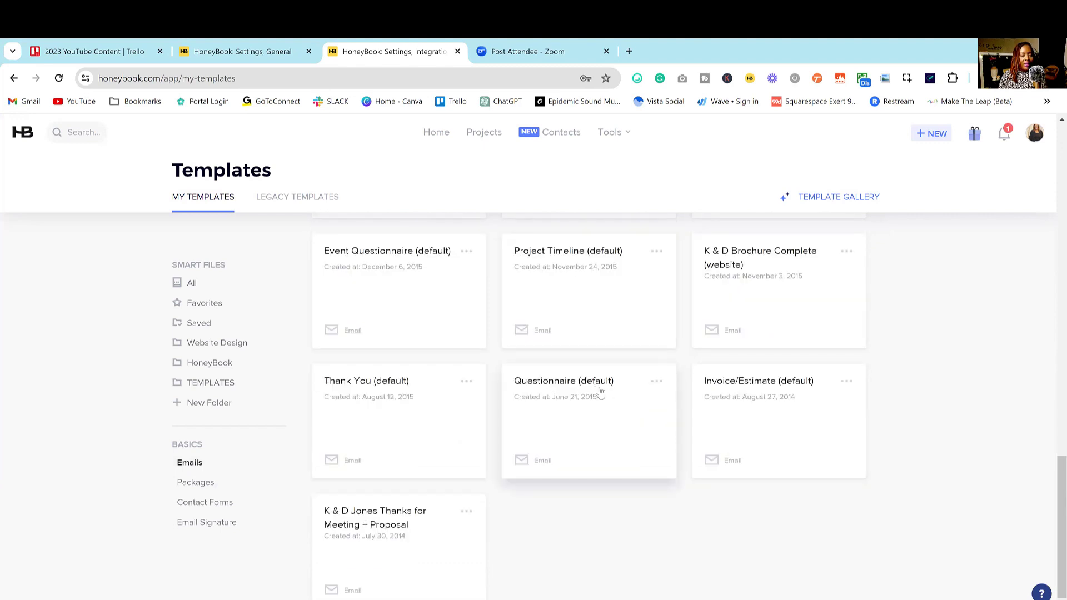
click(623, 425)
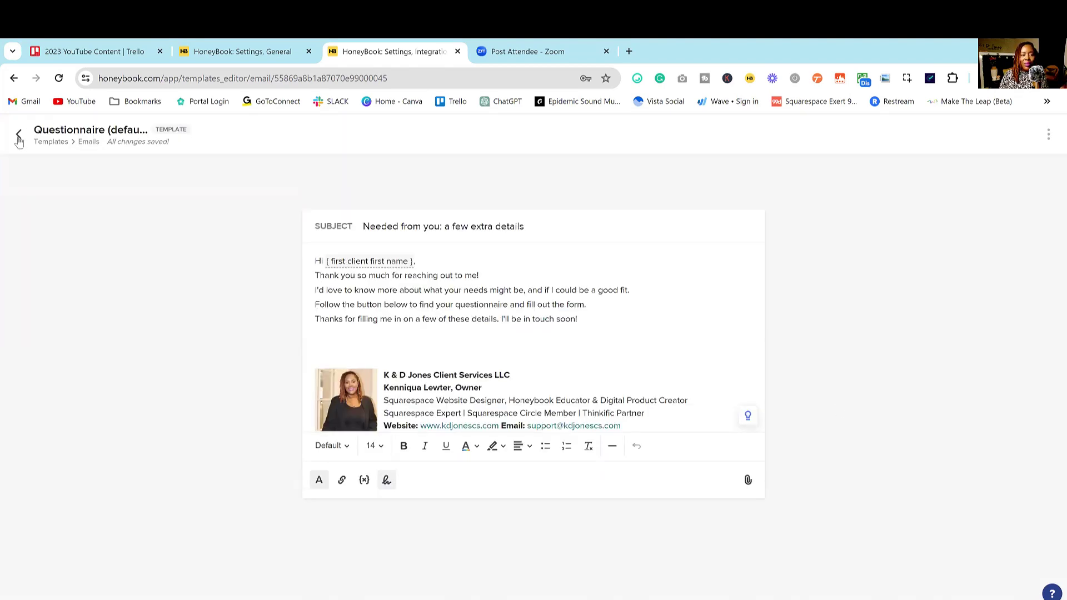
click(18, 134)
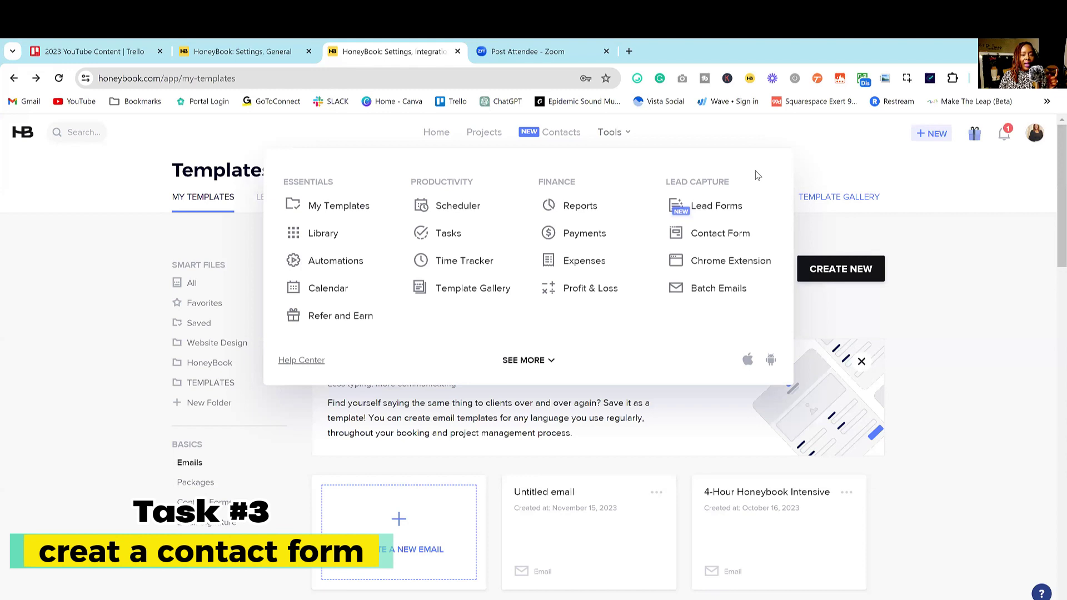
Step: Open the K & D General Contact Form and examine its introduction and its questions on business, project type, start date and budget
click(733, 234)
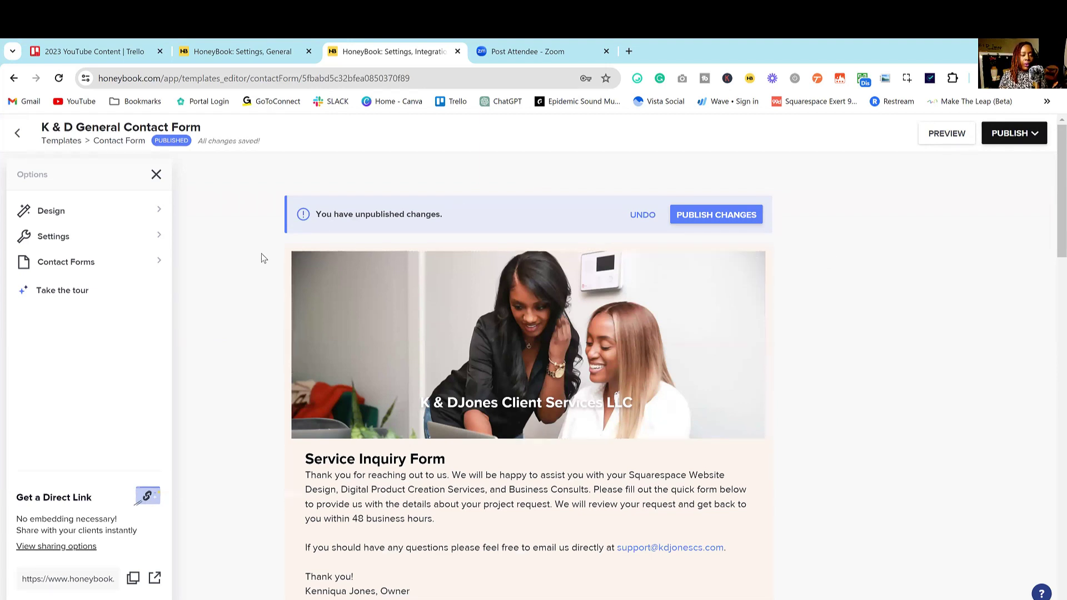
scroll(255, 246, down, 10)
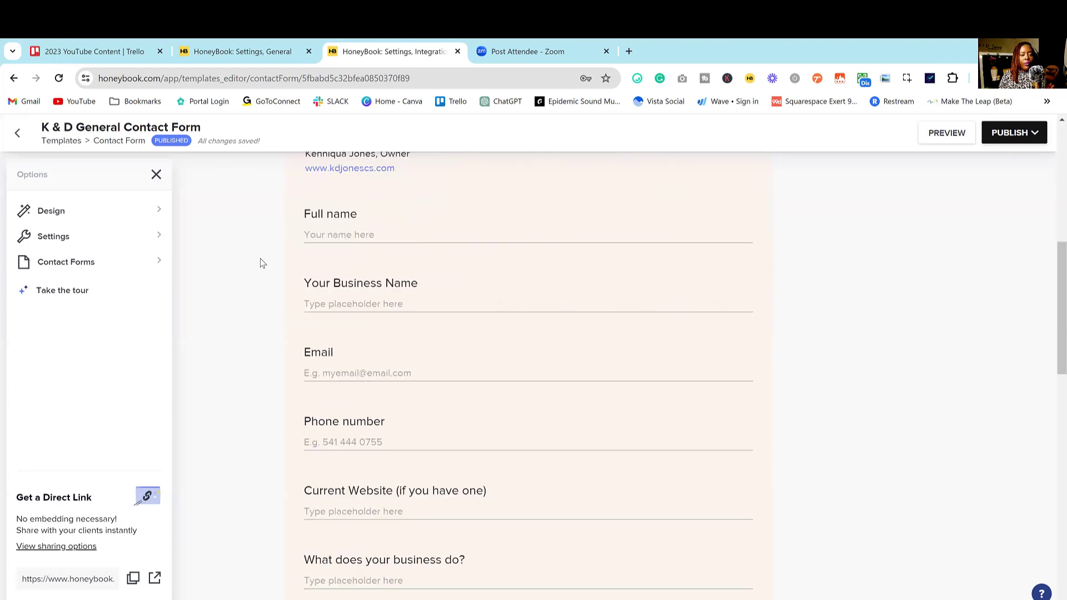
scroll(264, 262, down, 3)
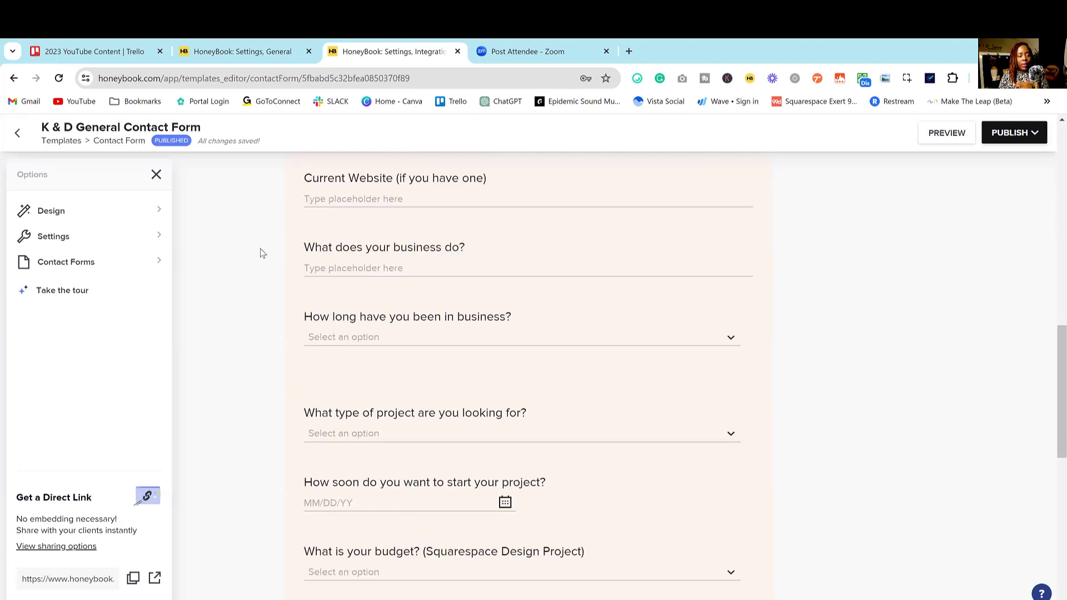
scroll(262, 252, down, 1)
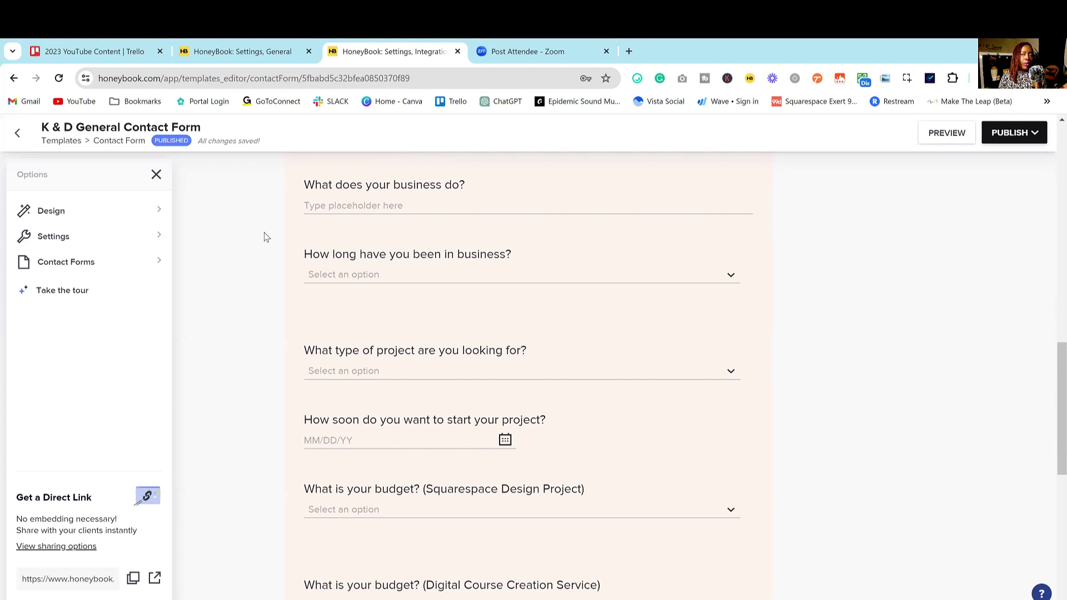
scroll(248, 257, down, 4)
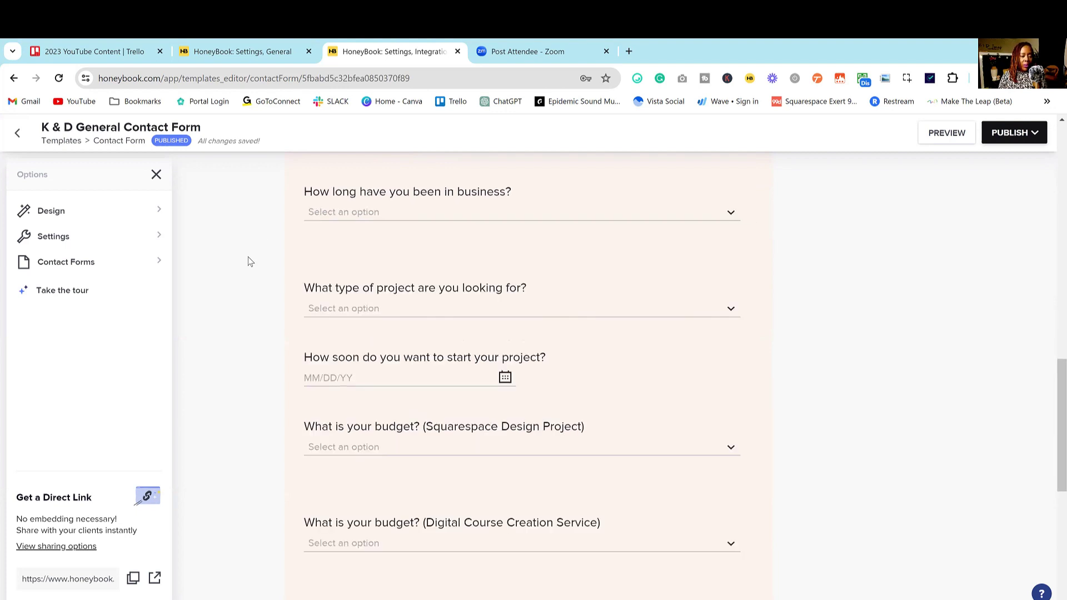
scroll(250, 257, down, 2)
scroll(251, 260, up, 4)
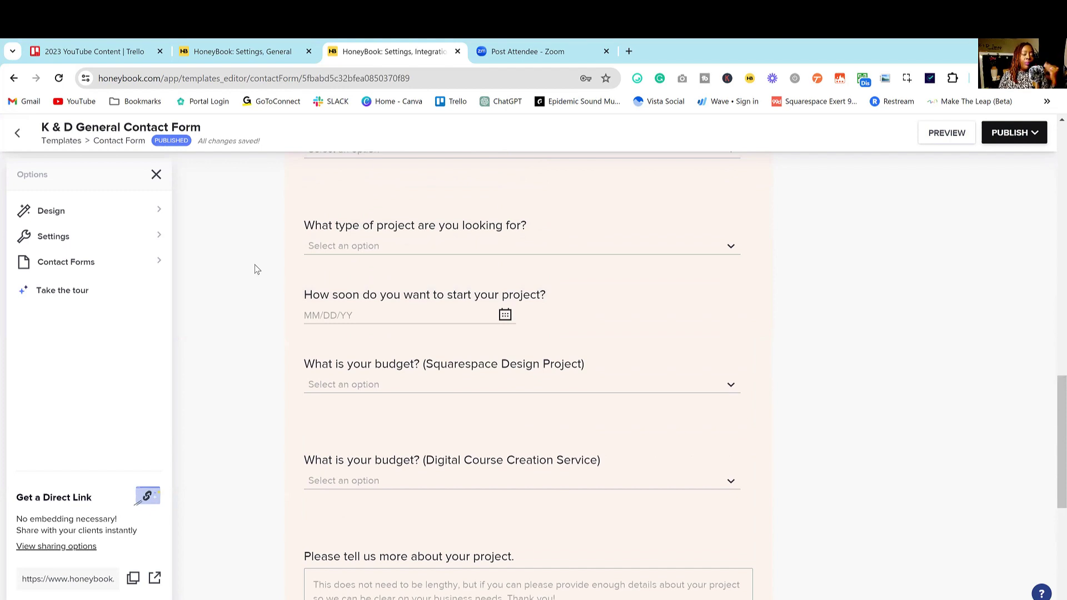
scroll(265, 273, up, 10)
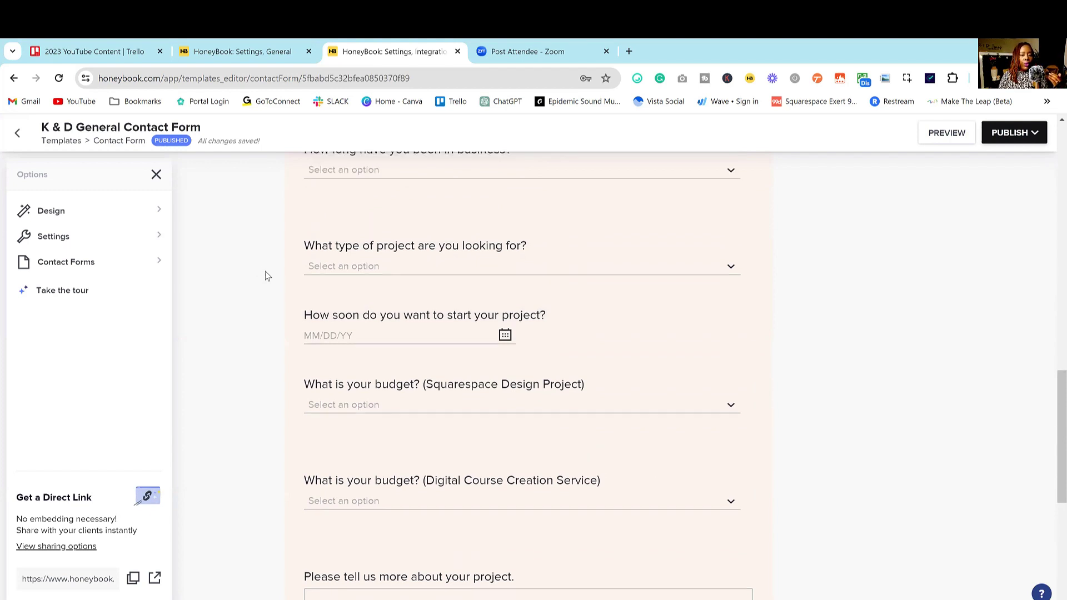
scroll(272, 276, up, 6)
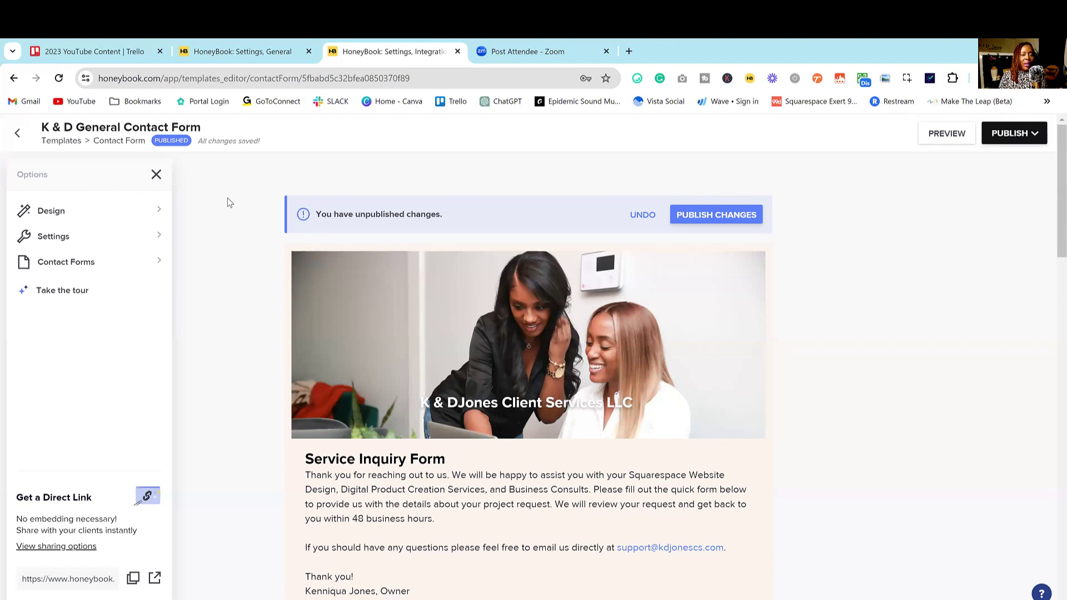
Step: View the contact form's design options for colors and fonts and open its settings
click(77, 214)
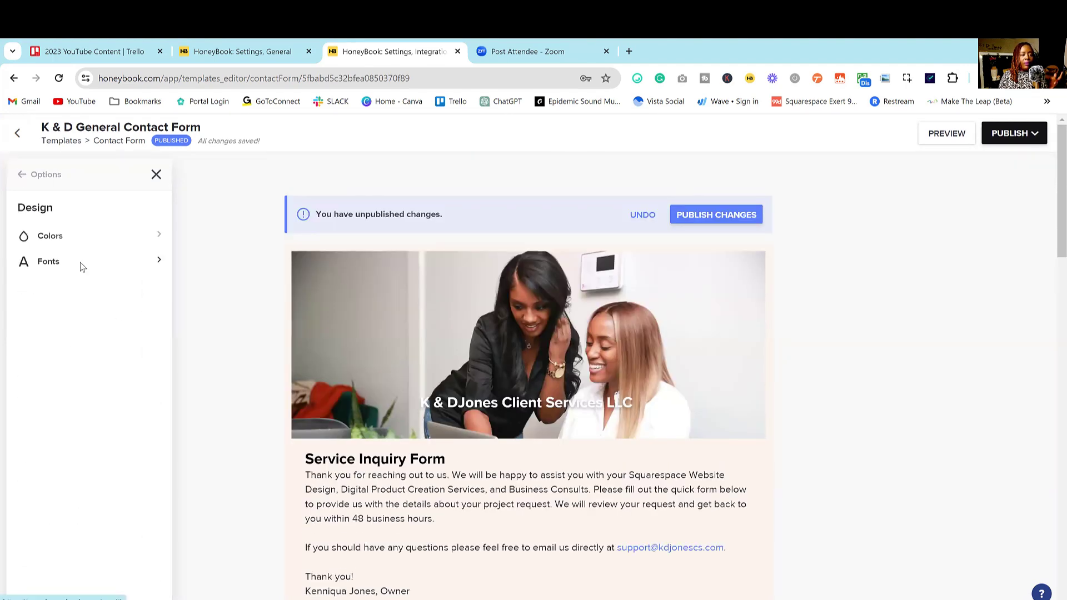
click(80, 262)
click(25, 177)
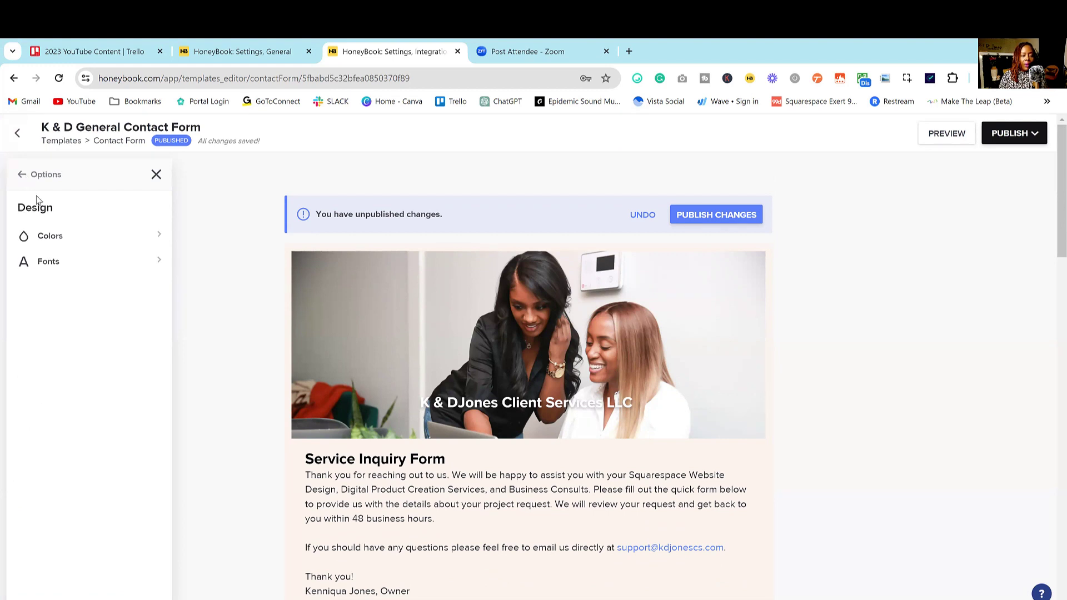
click(28, 176)
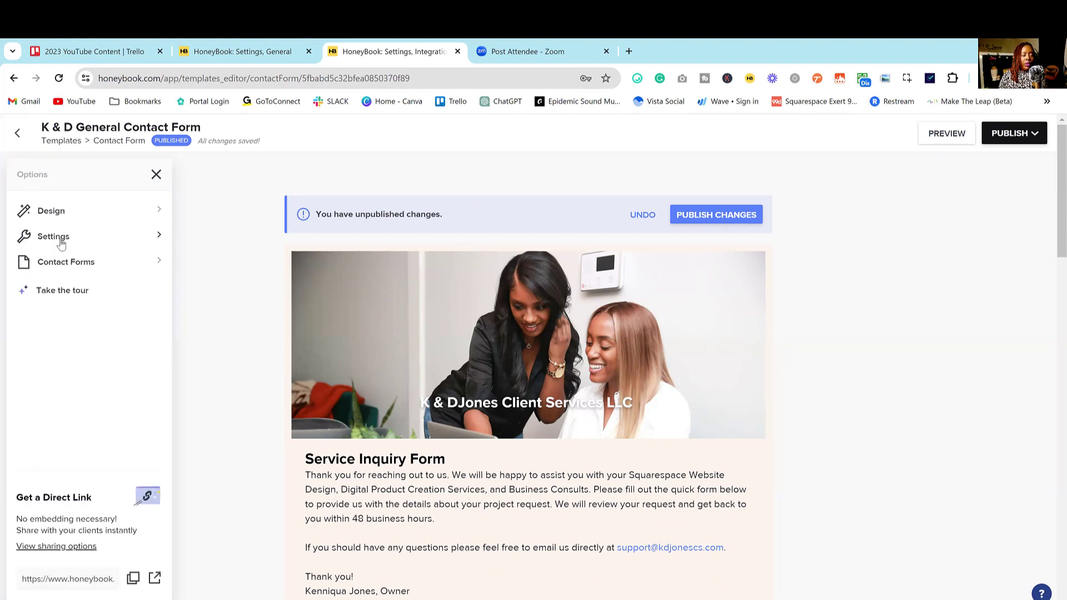
click(56, 238)
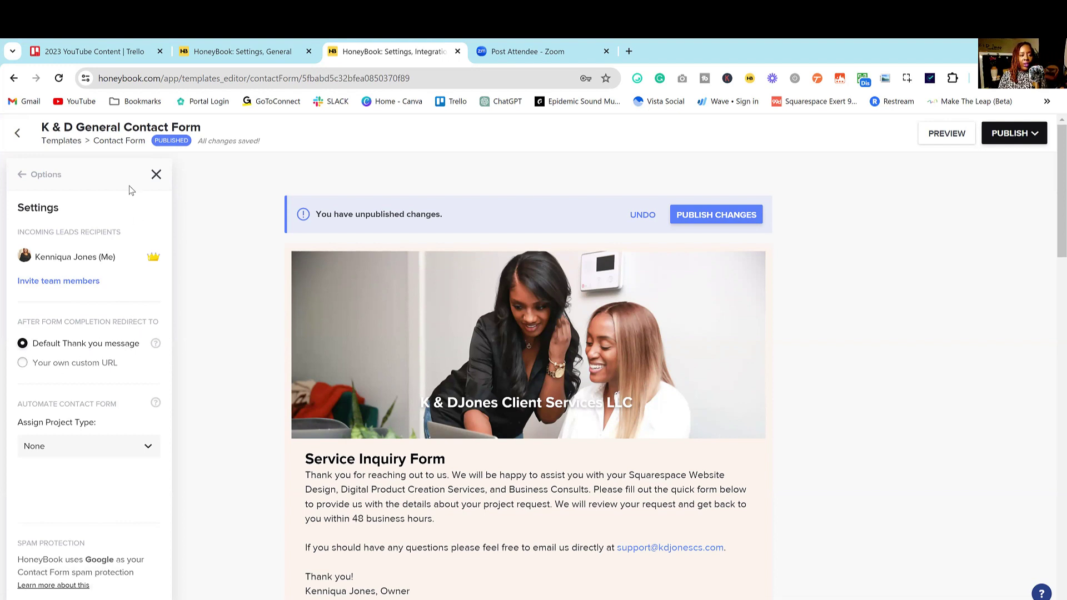
Step: Open the settings of the NEW 2023 INQUIRY FORM and choose a custom URL as the redirect after form completion
click(37, 177)
click(156, 174)
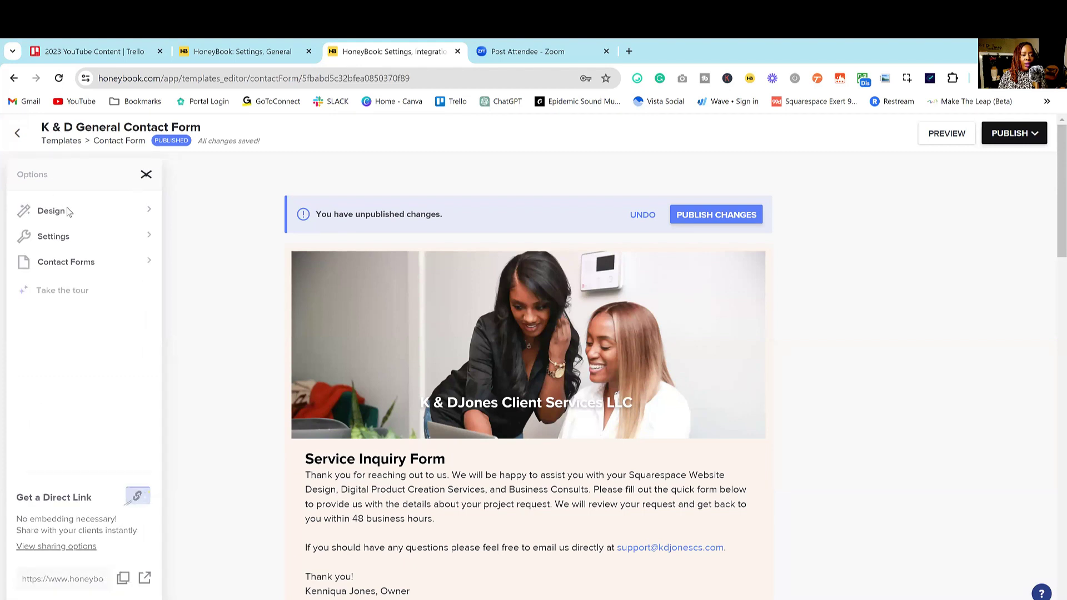
click(24, 239)
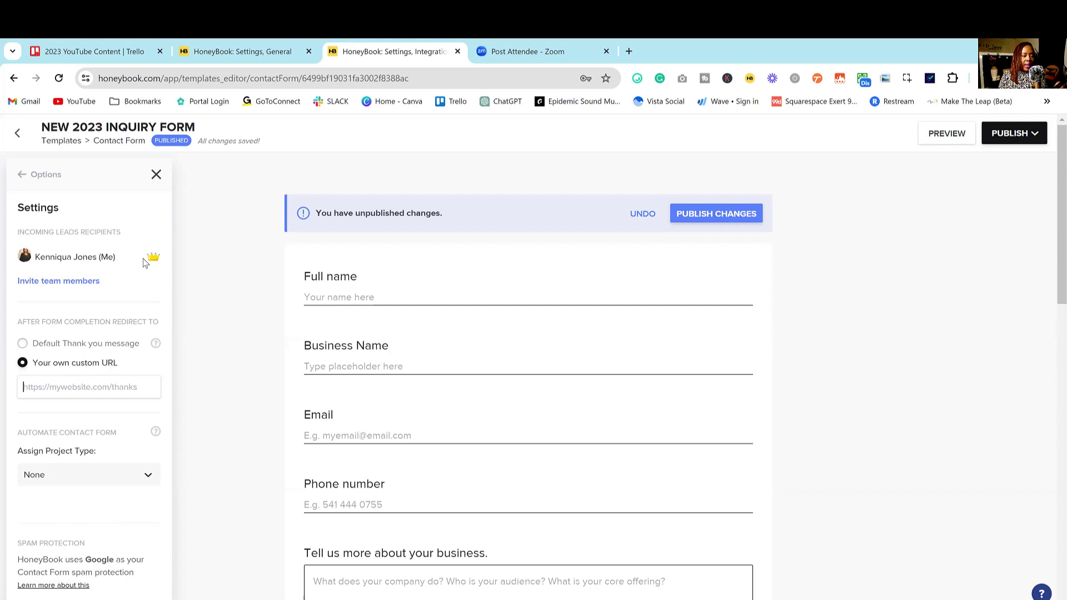
Step: Examine the project types that can be assigned to automate the inquiry form, from Squarespace Website Design to Other
scroll(142, 259, down, 1)
triple_click(118, 436)
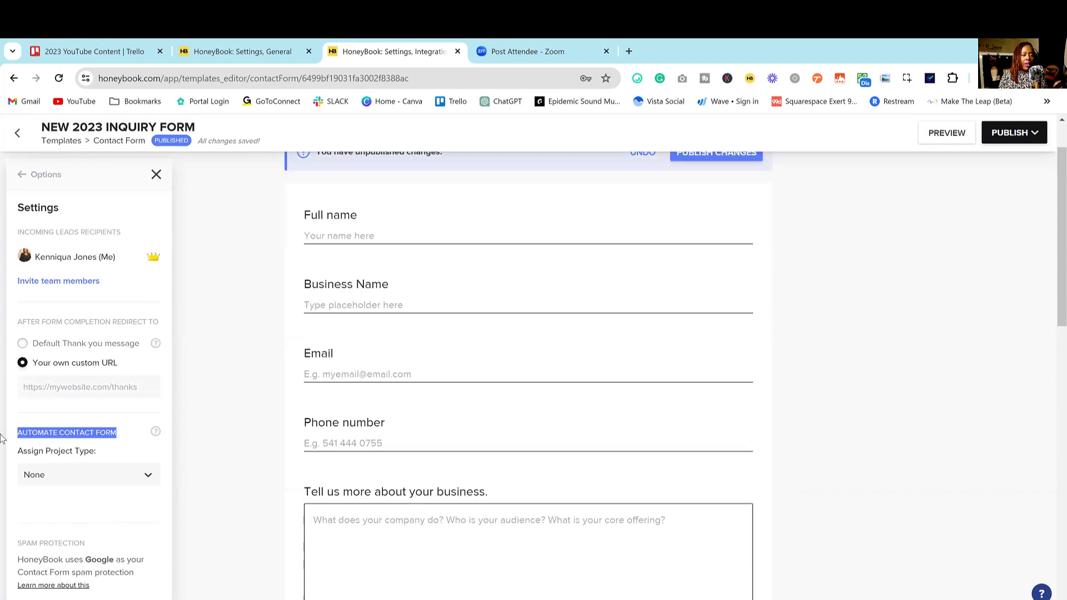
click(83, 453)
click(80, 479)
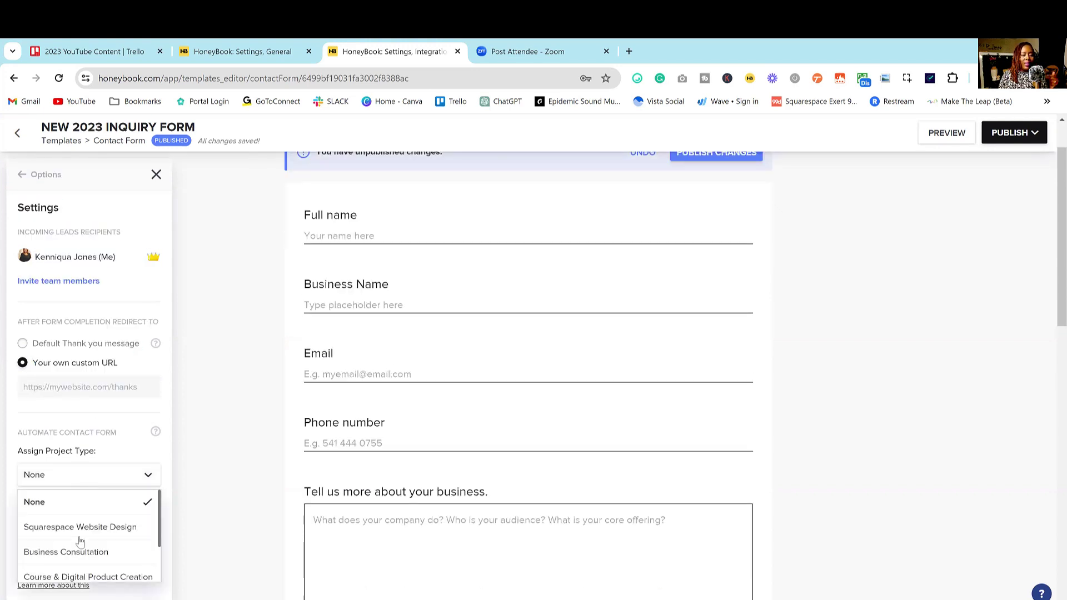
scroll(103, 544, down, 2)
scroll(110, 538, up, 2)
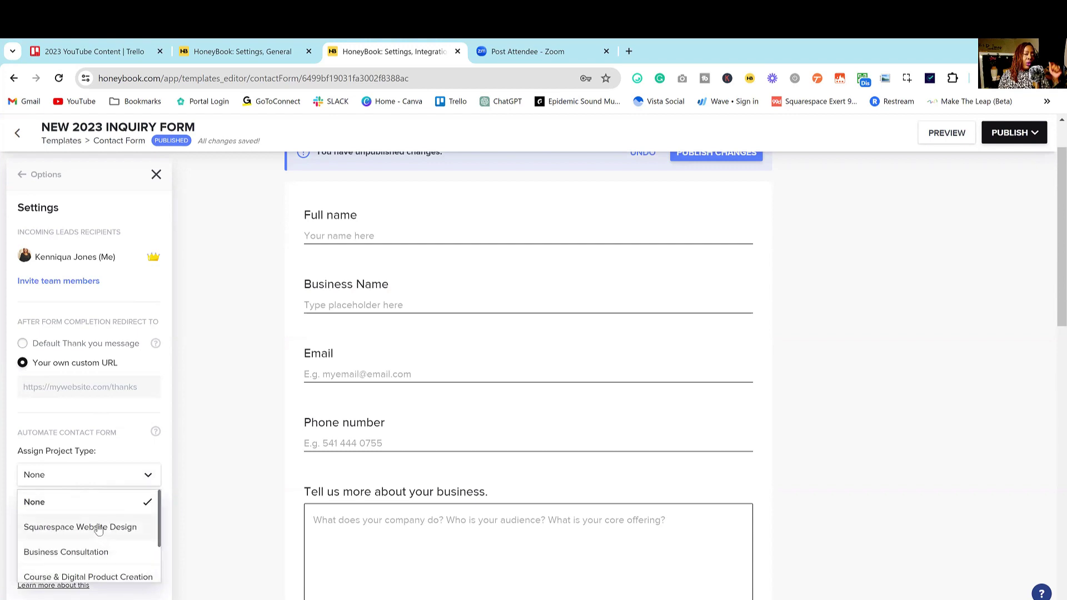
scroll(97, 531, down, 2)
scroll(84, 522, down, 4)
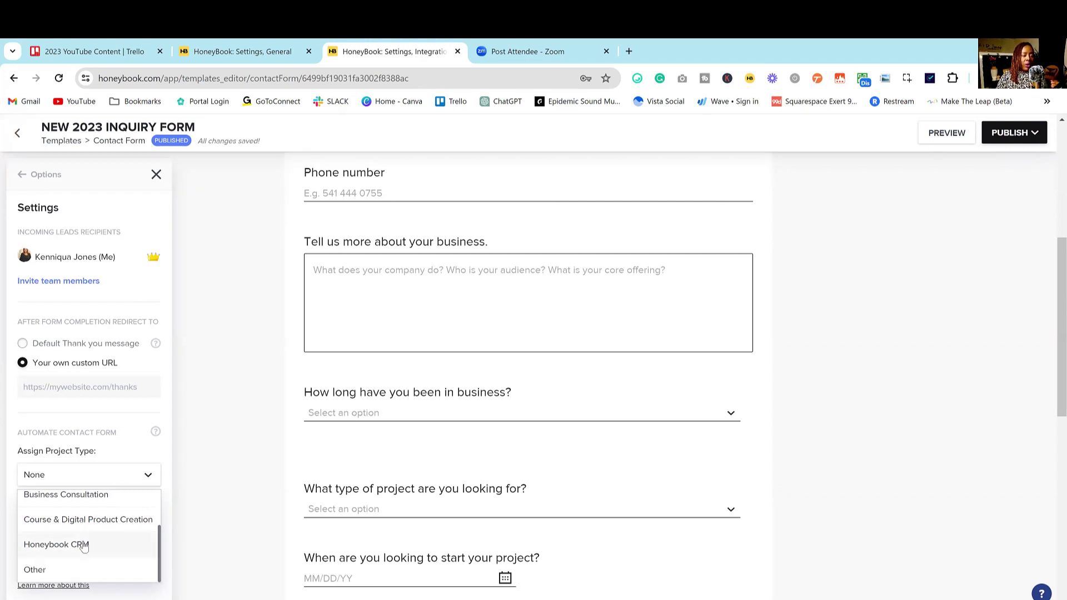
scroll(81, 531, up, 3)
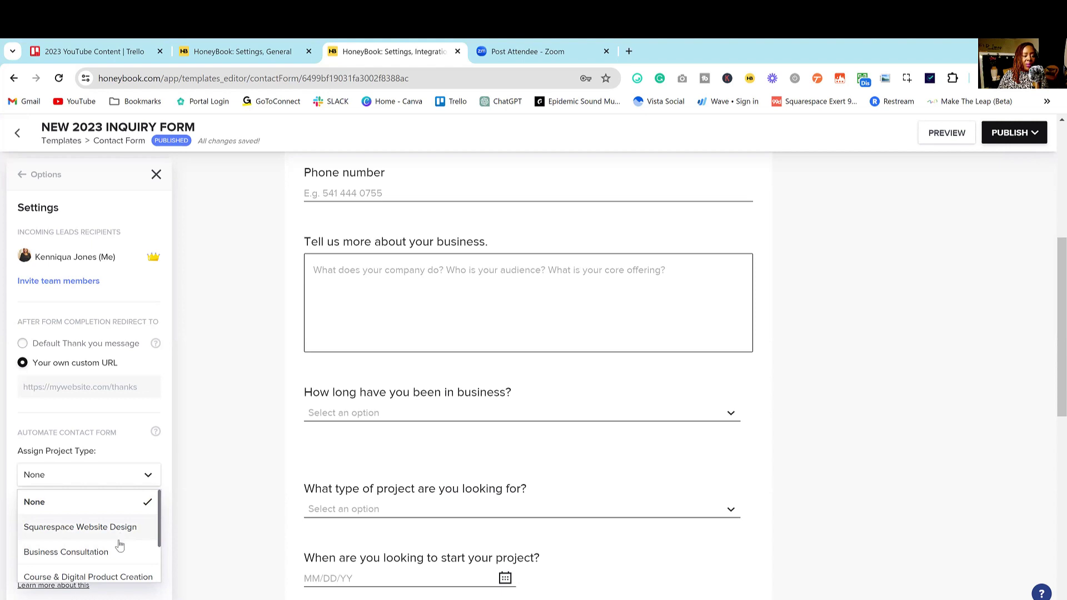
scroll(118, 542, down, 3)
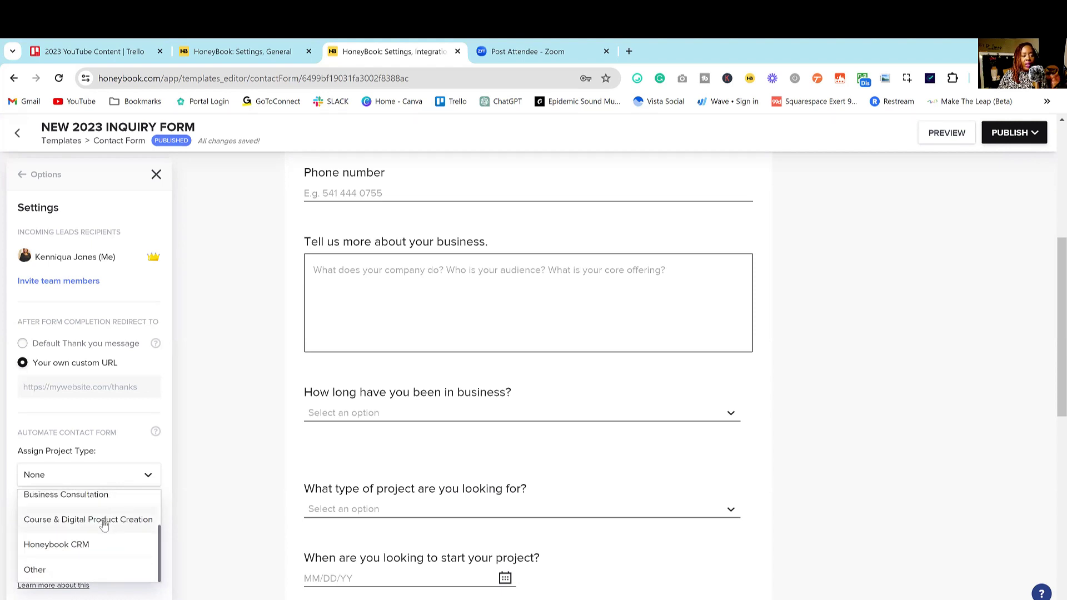
scroll(77, 555, up, 3)
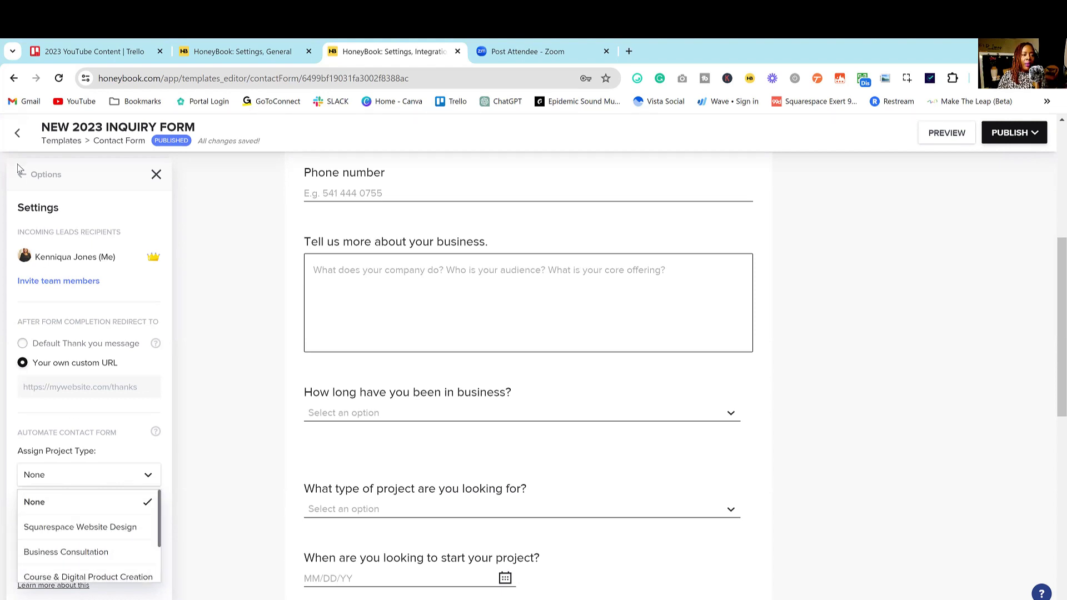
Step: Leave the inquiry form's settings, return to the templates, and open the K & D General Contact Form
click(45, 175)
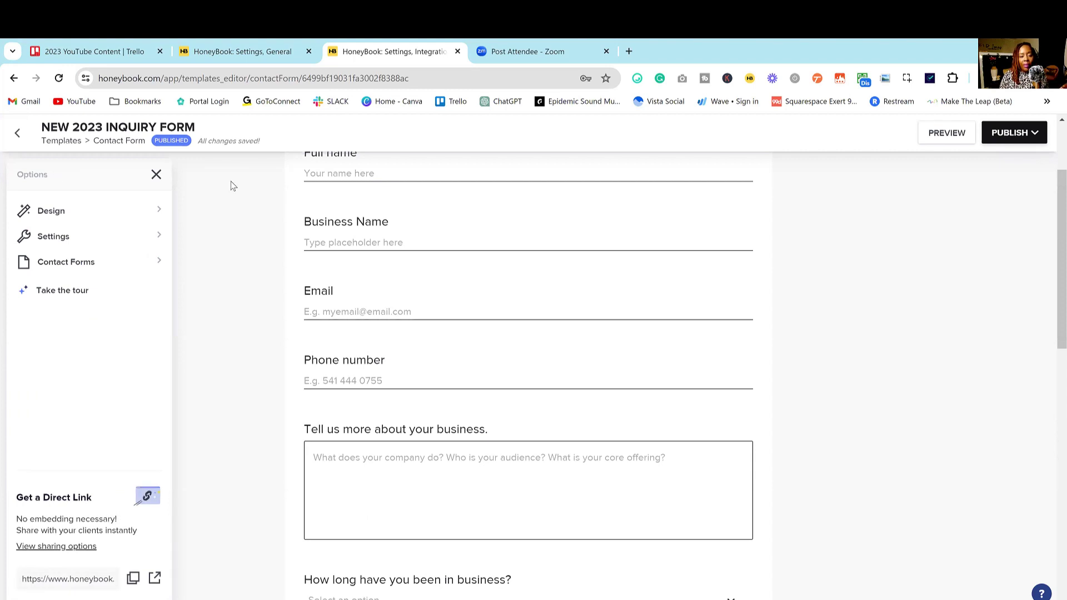
scroll(434, 300, up, 2)
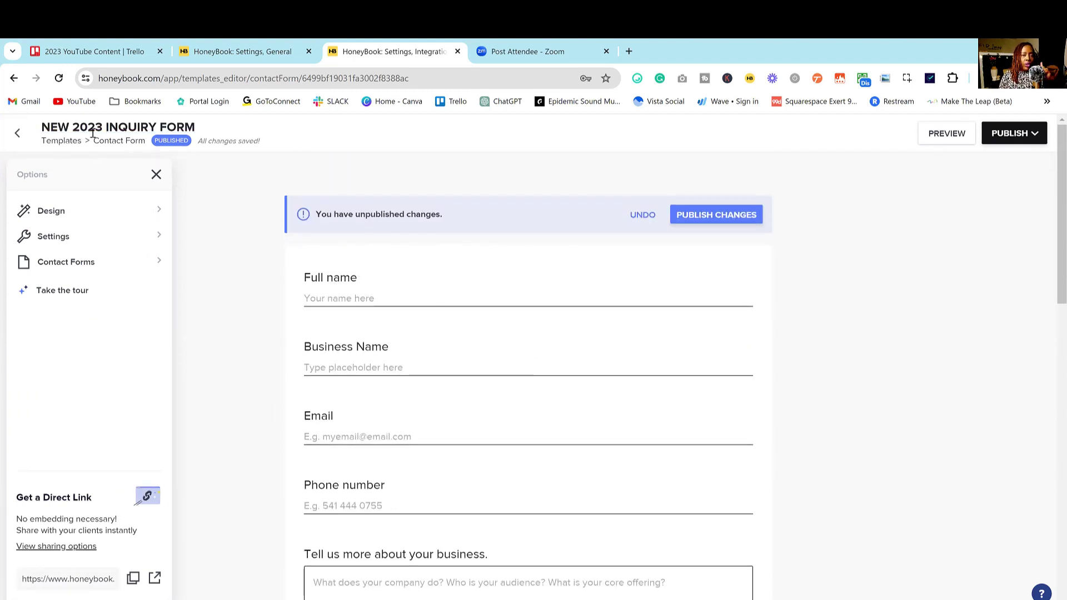
click(17, 134)
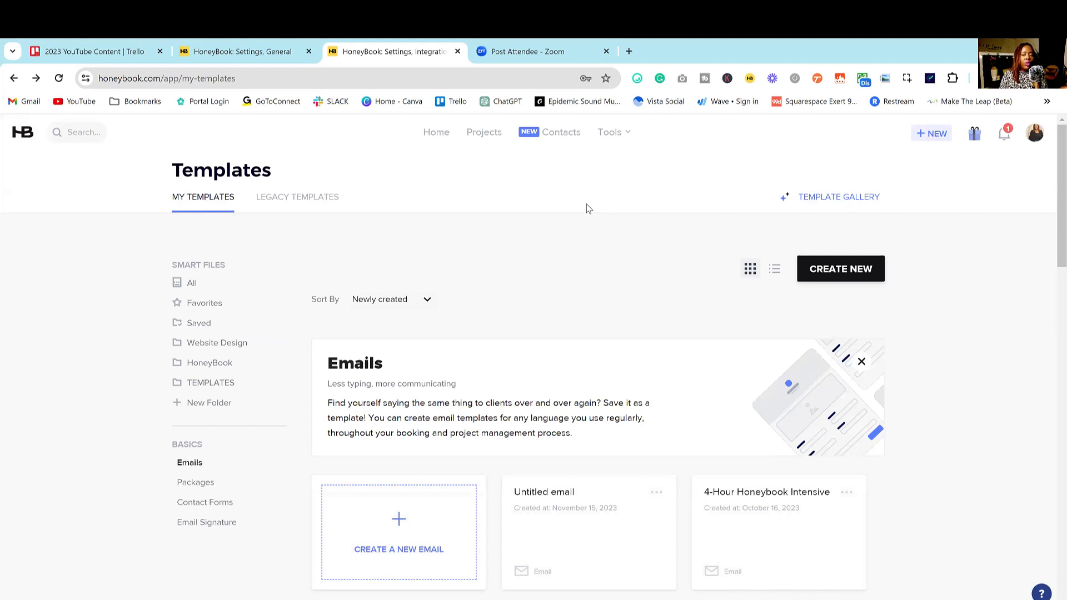
click(611, 131)
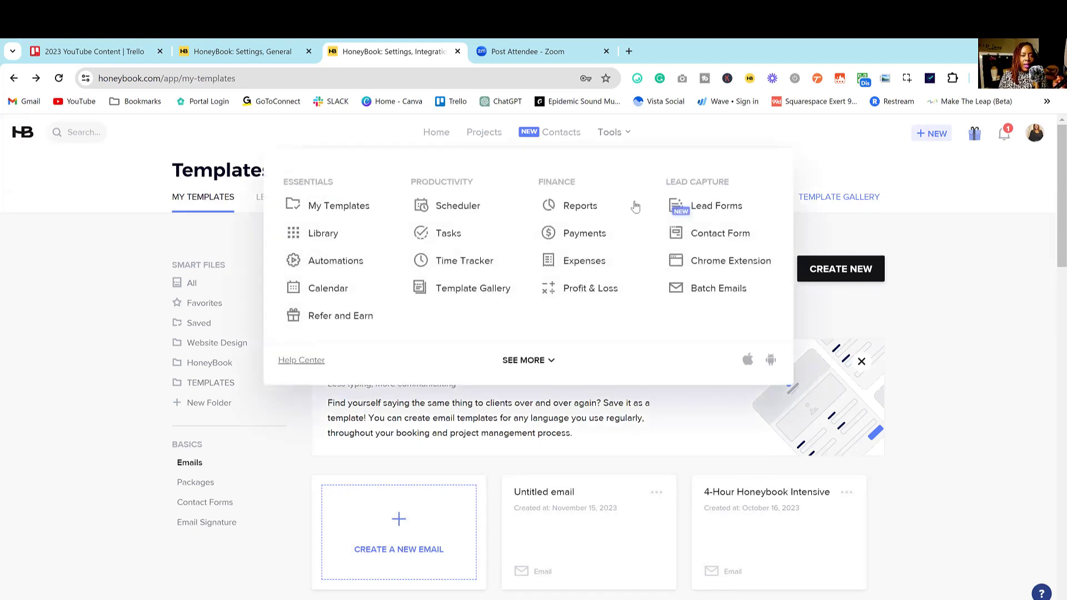
click(716, 232)
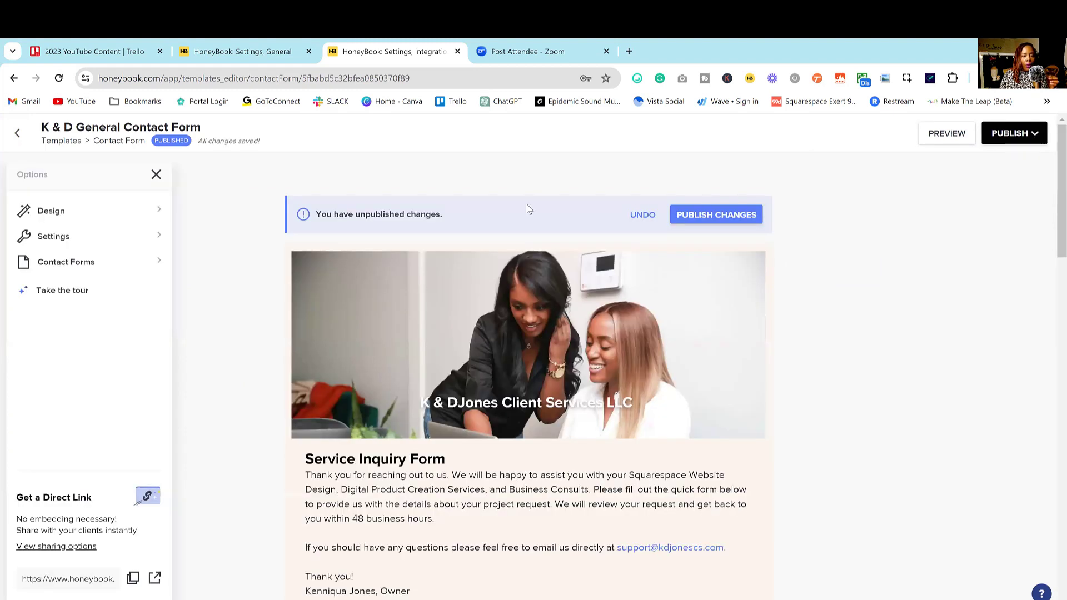
Step: Publish the changes to the K & D General Contact Form and copy its embed code and direct link
click(731, 221)
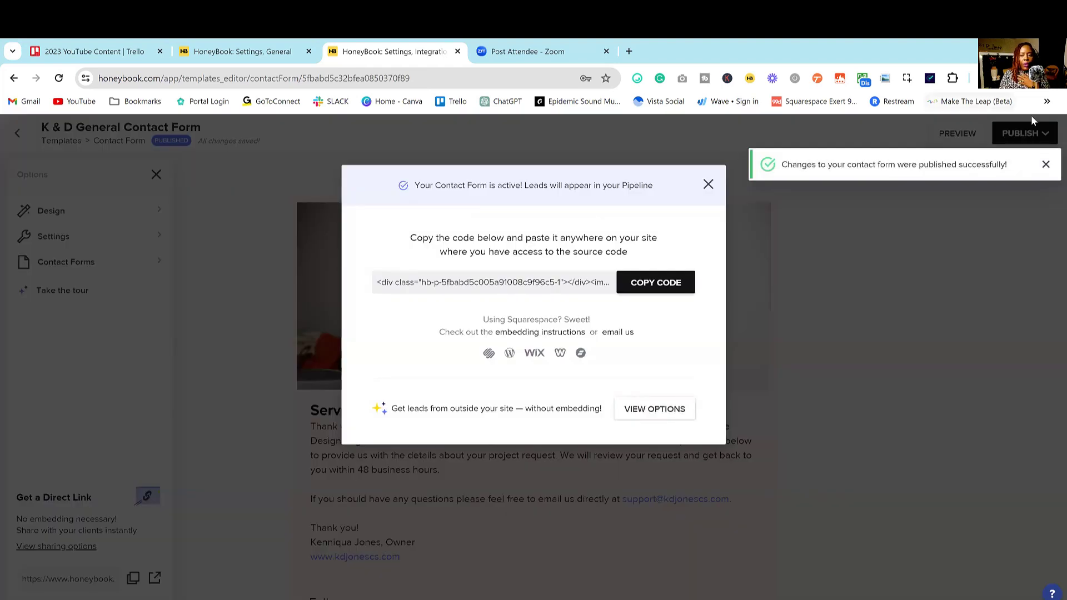
click(660, 290)
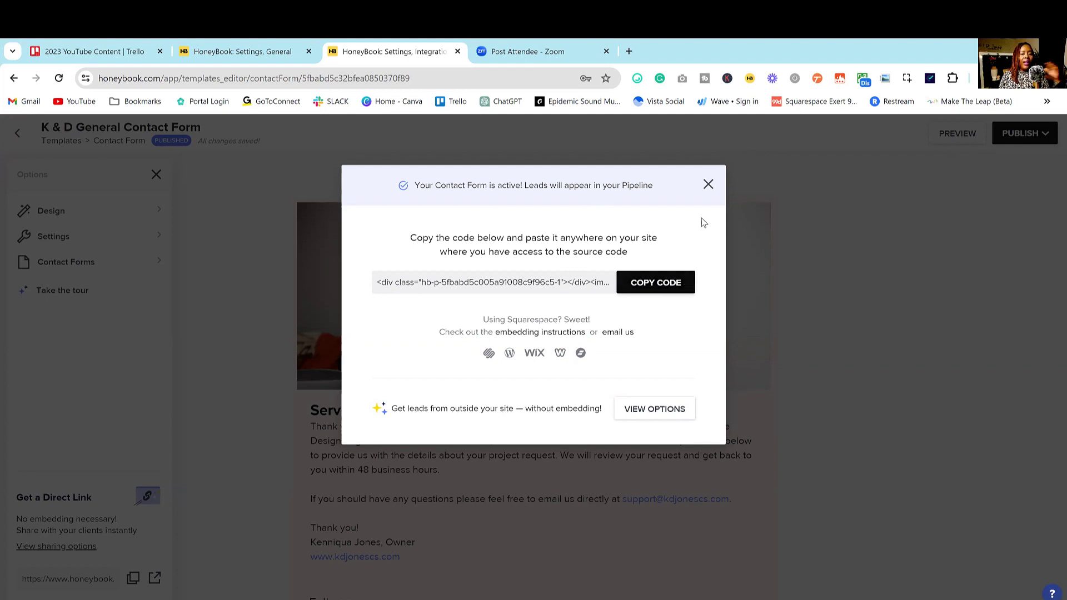
click(831, 231)
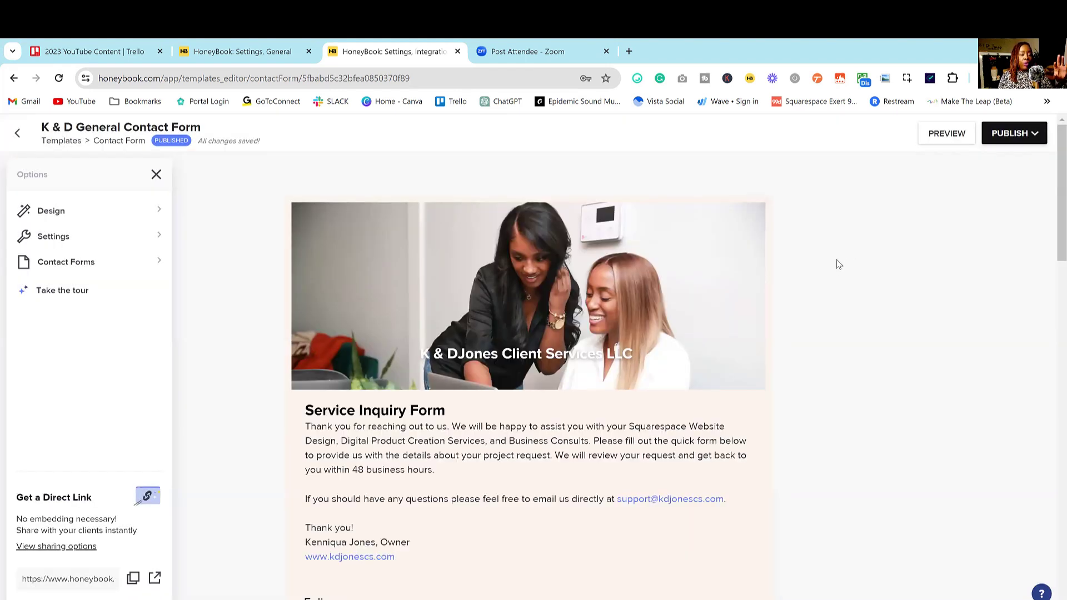
click(134, 579)
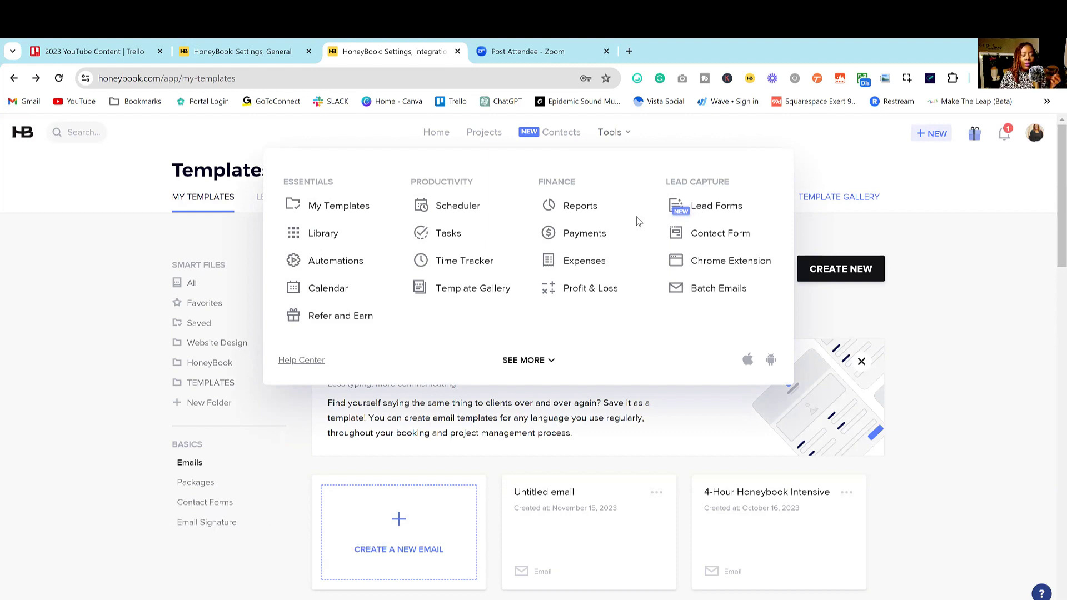
Step: Open the project pipeline's customization and look through its stages from Inquiry to Monthly Client
click(484, 132)
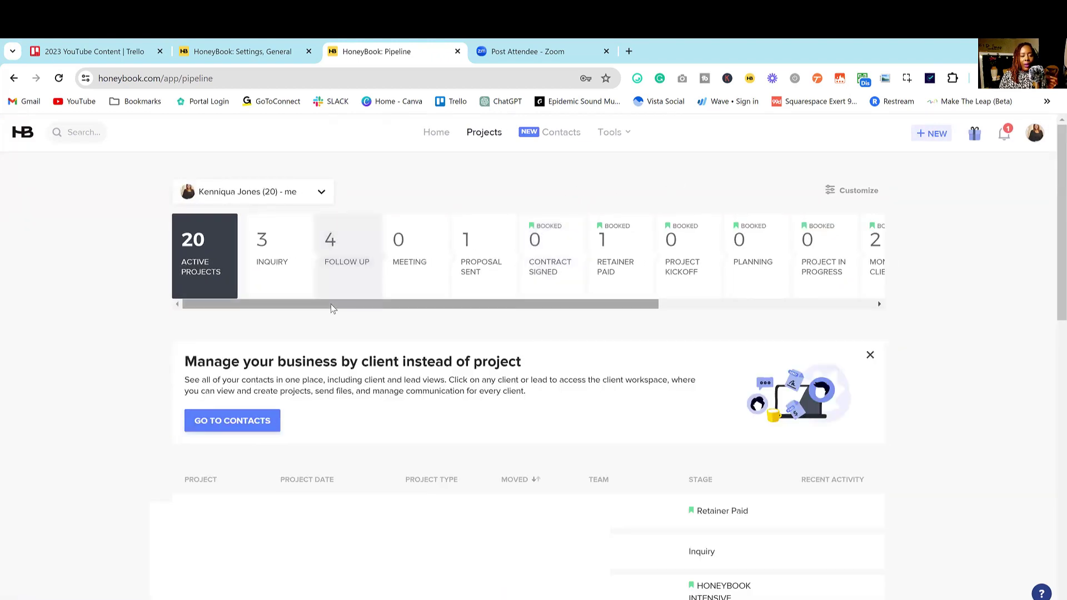
drag(340, 305, 310, 291)
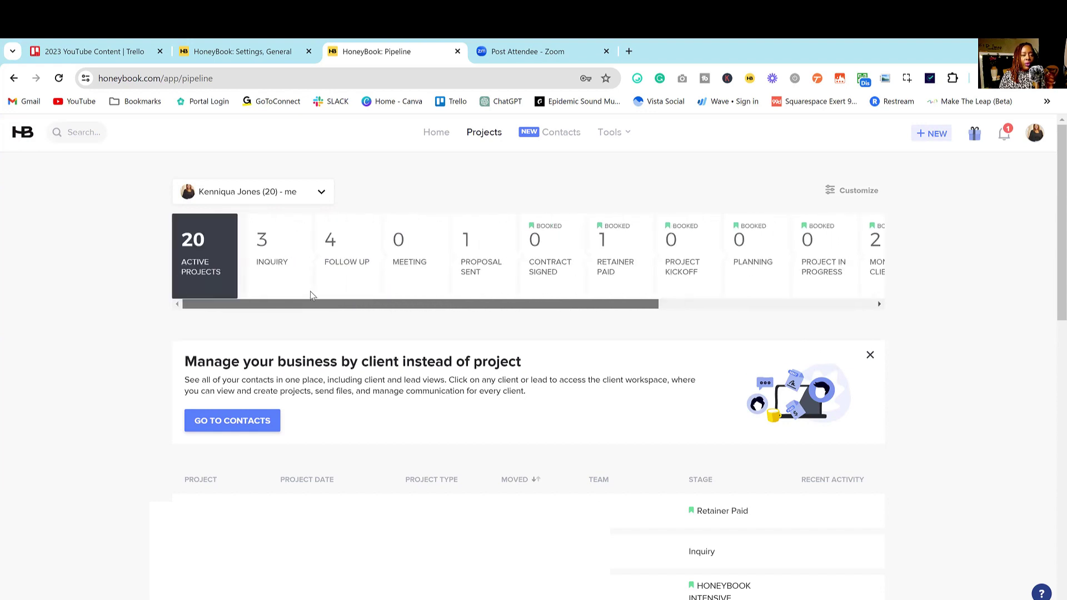
click(855, 195)
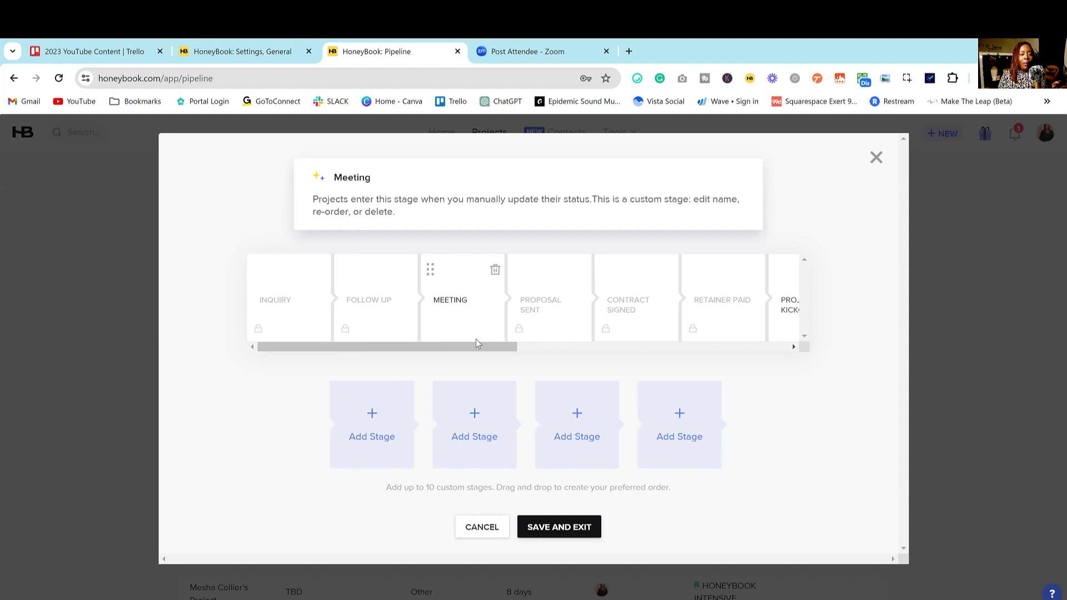
drag(479, 346, 613, 366)
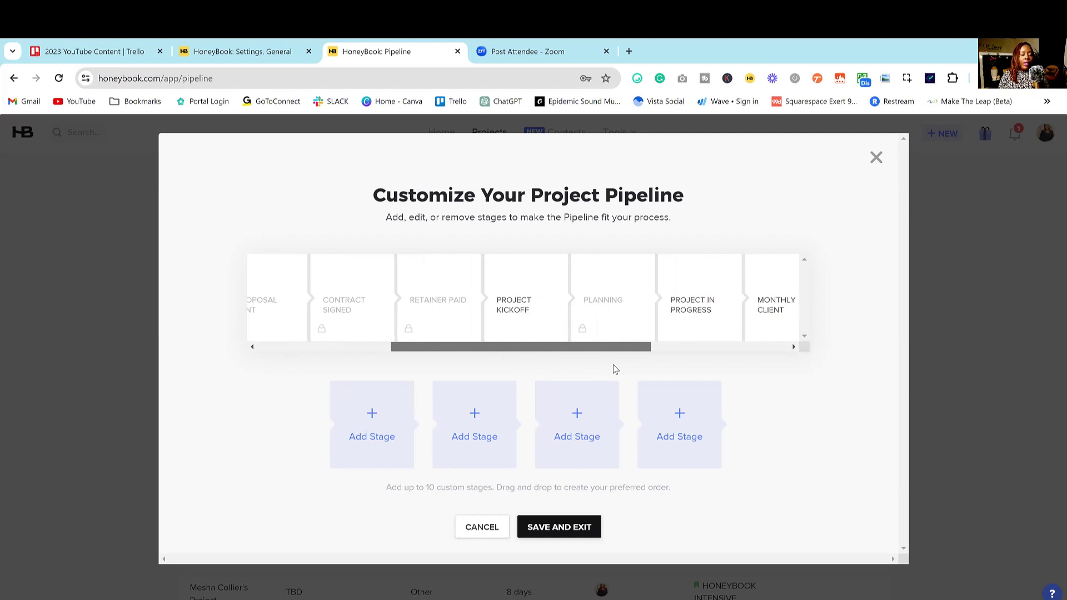
drag(612, 364, 612, 364)
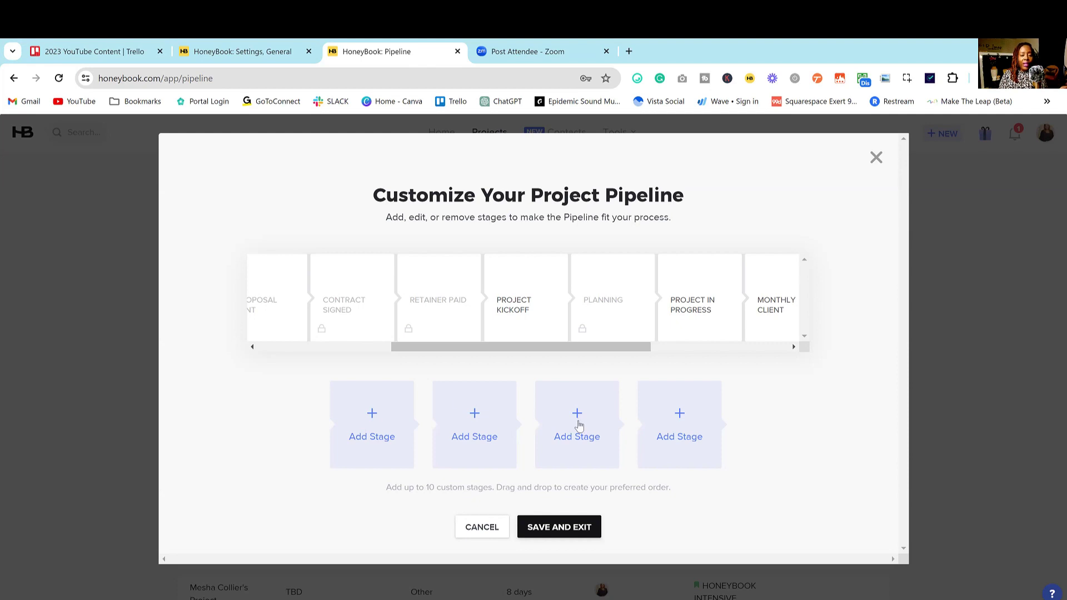
Step: Add a custom pipeline stage named test and move it into the stage sequence beside Retainer Paid
click(374, 417)
text(test)
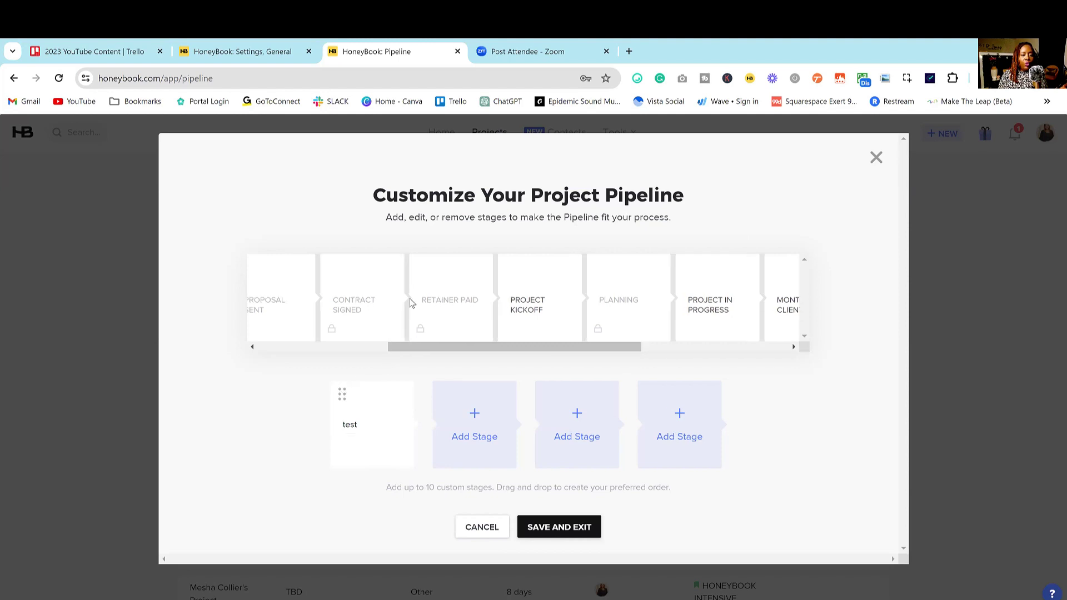
drag(341, 393, 428, 253)
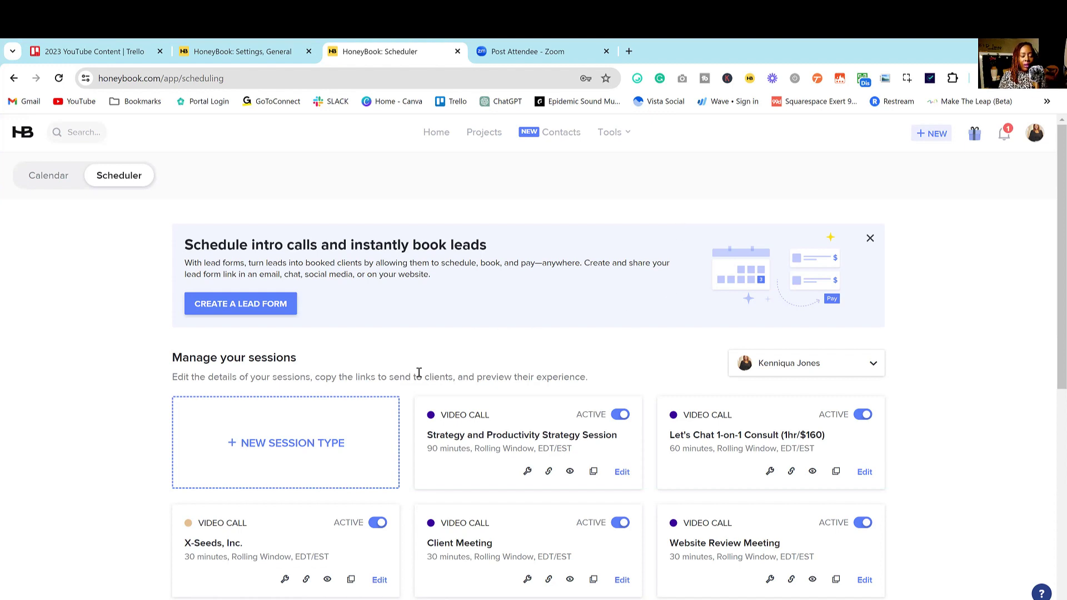
Step: Review the scheduler's active and inactive sessions, the team member choices, and the weekly Availability Overview
scroll(428, 315, down, 2)
click(260, 501)
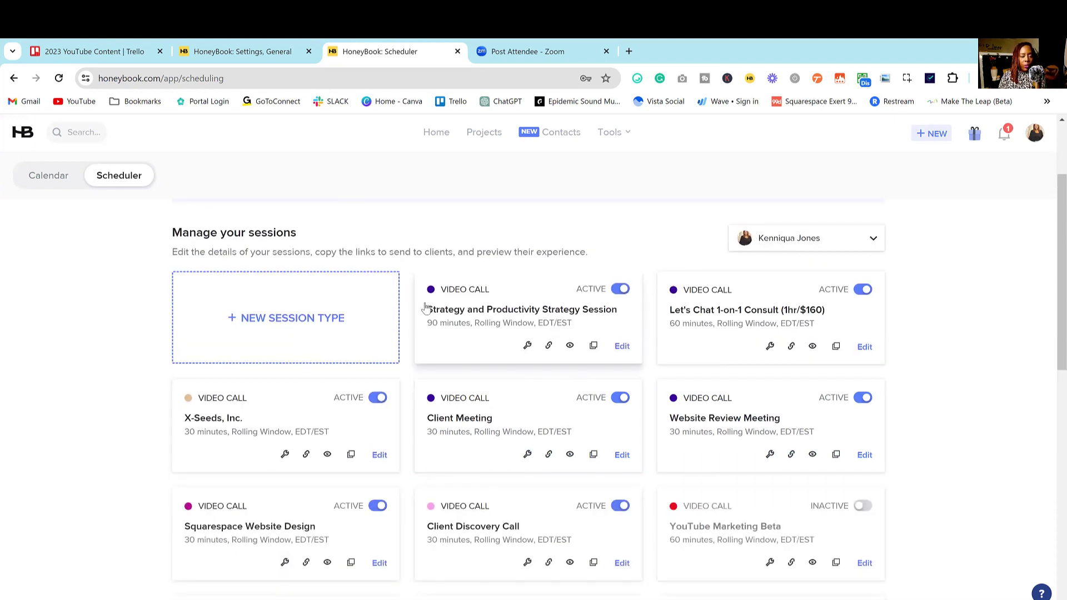
scroll(425, 311, down, 3)
scroll(425, 316, up, 3)
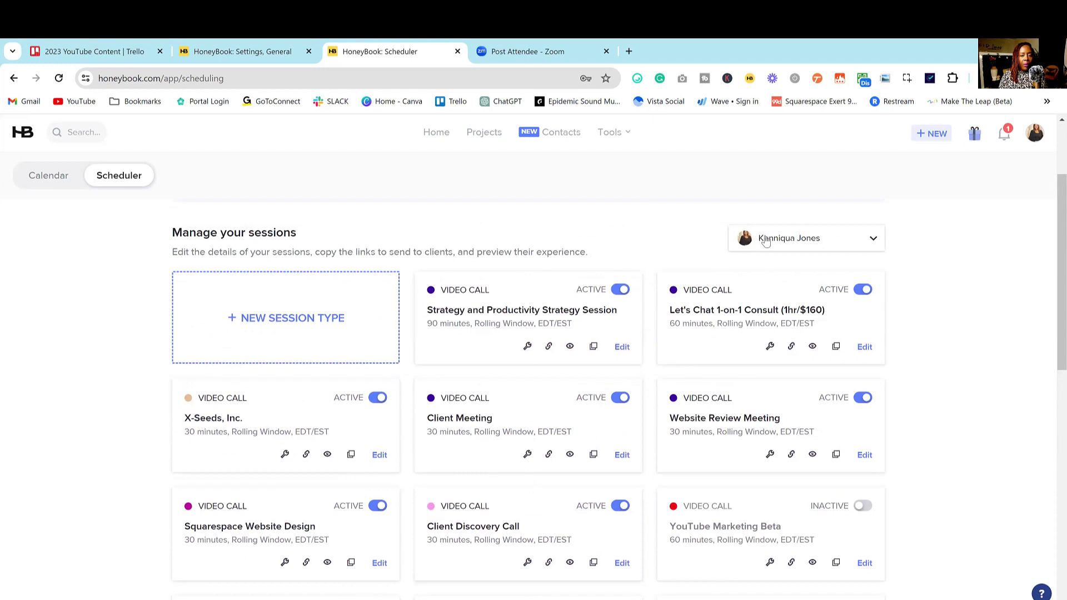
click(806, 238)
click(648, 251)
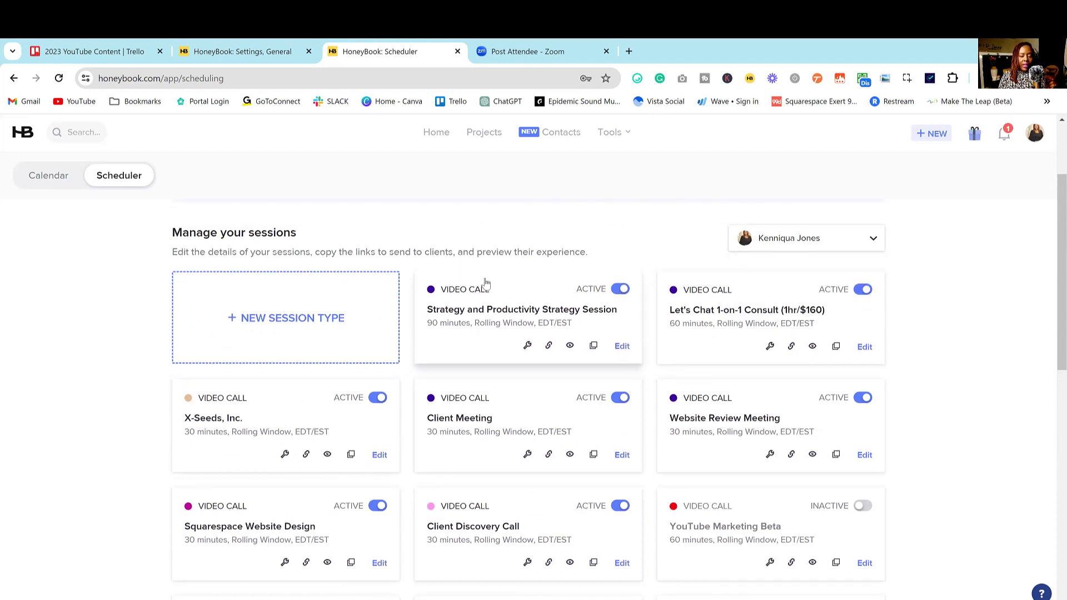
scroll(486, 286, down, 4)
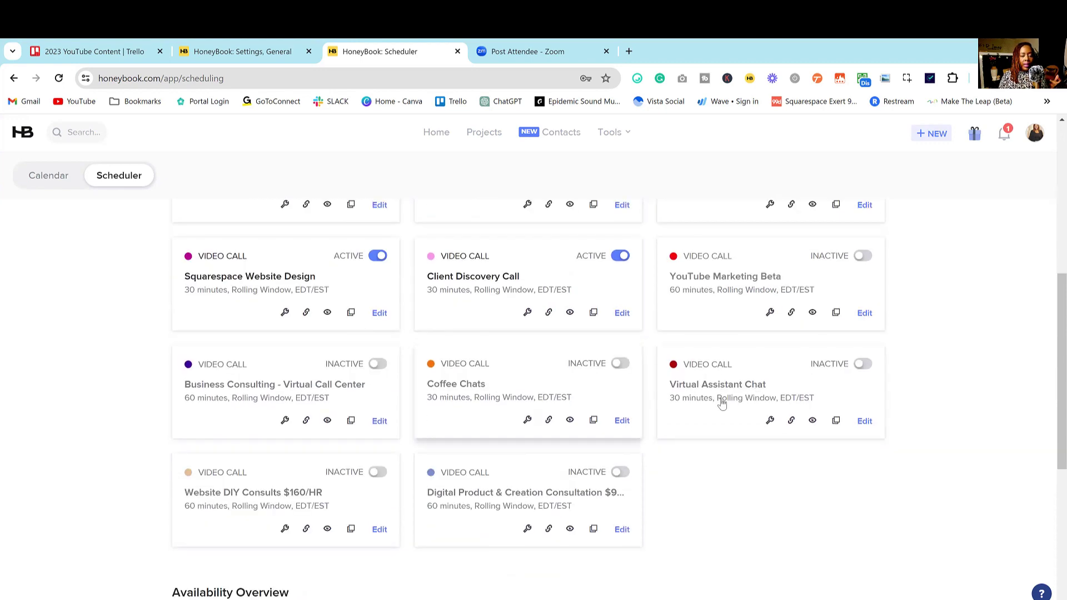
scroll(828, 399, up, 1)
scroll(685, 369, down, 7)
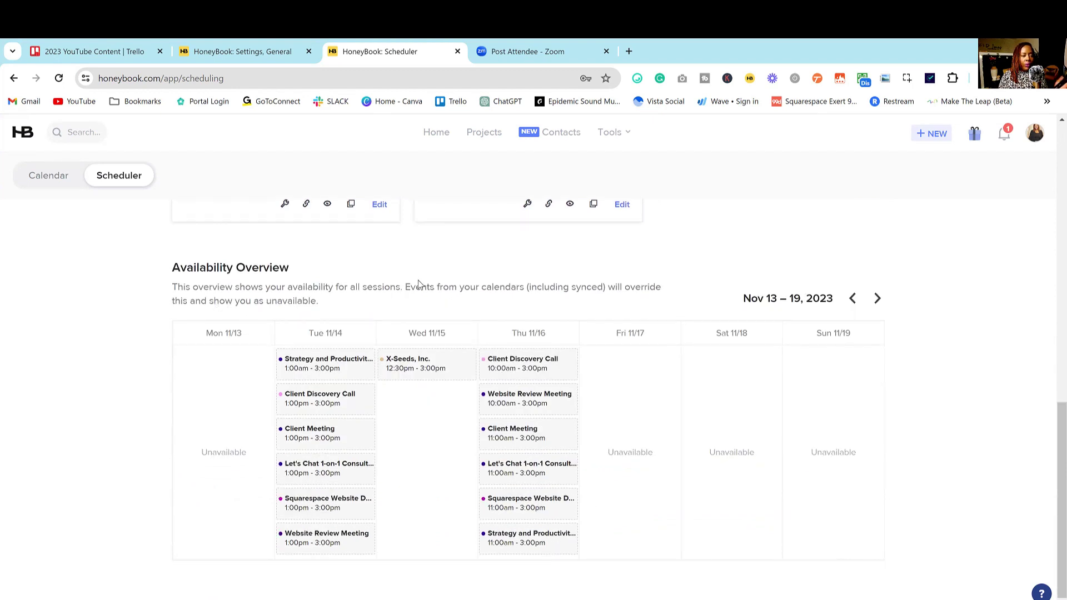
scroll(554, 339, up, 1)
scroll(723, 365, up, 10)
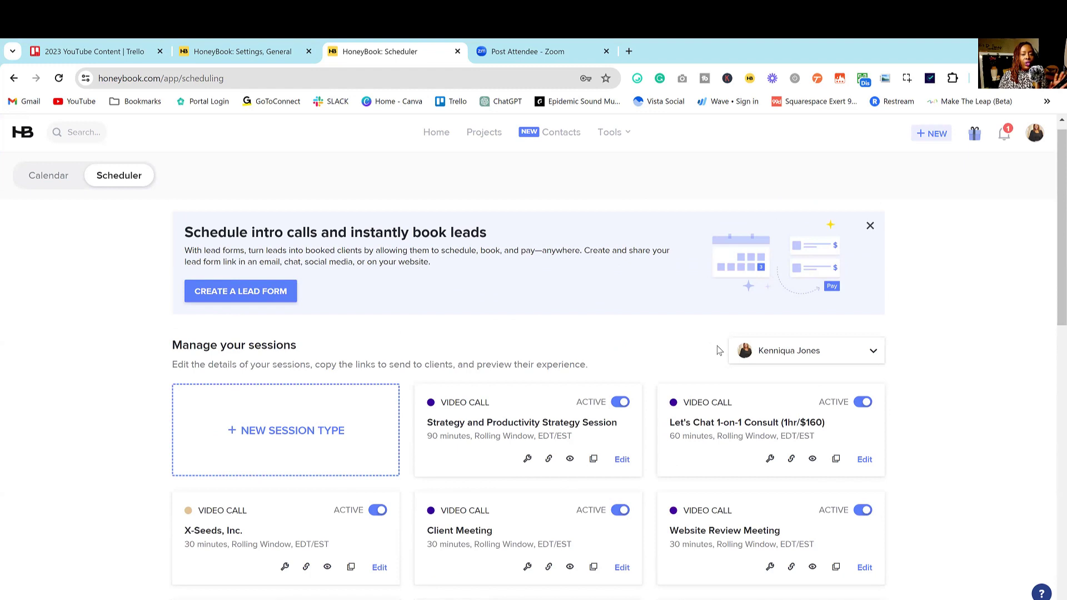
Step: Start a new session type as a Video session using Zoom, with the title test
click(288, 418)
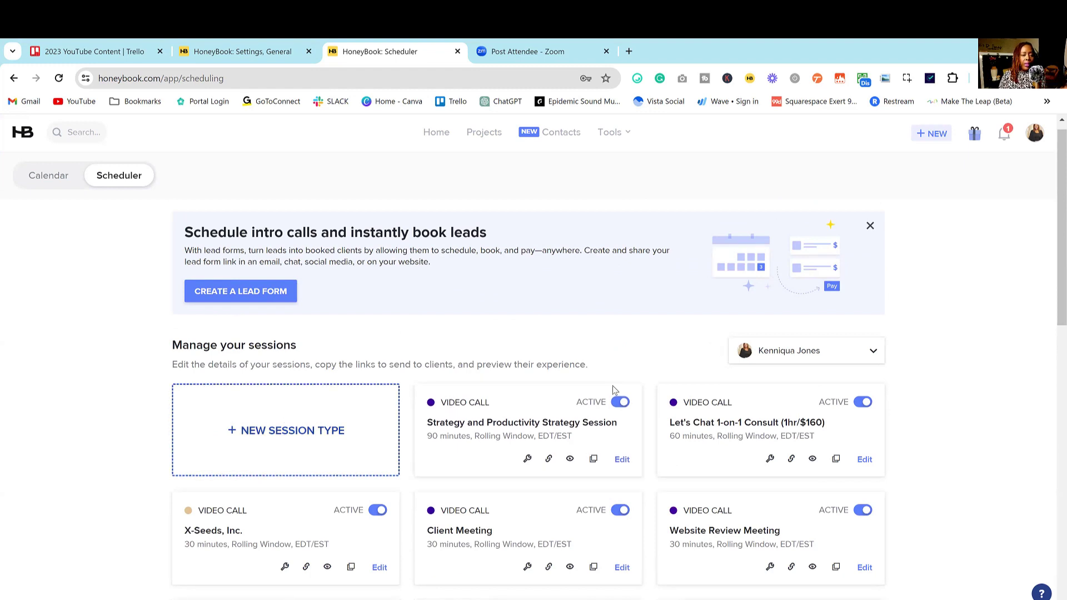
click(386, 293)
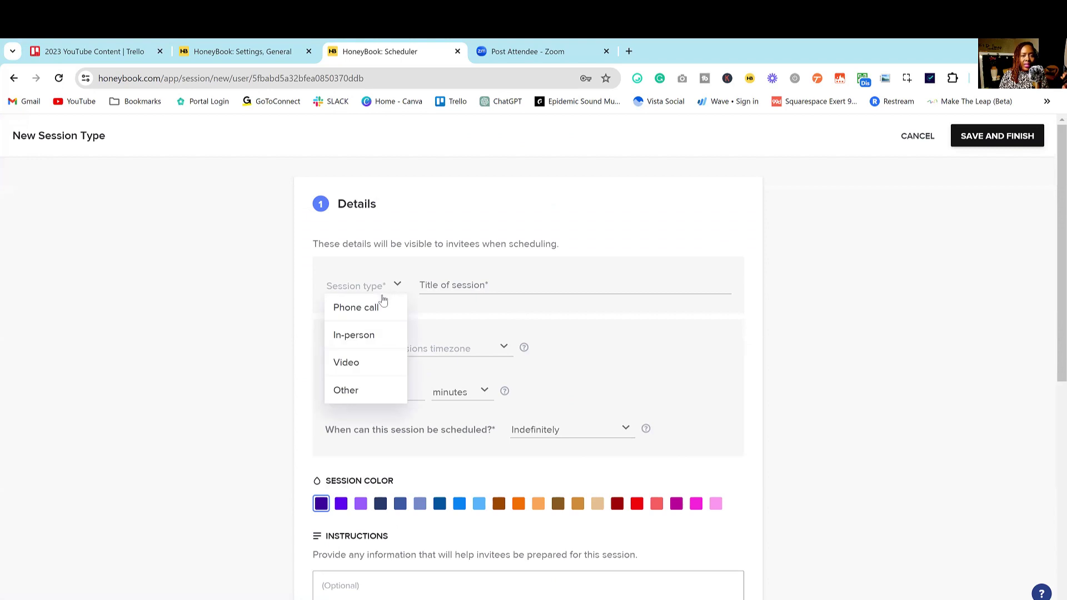
click(367, 364)
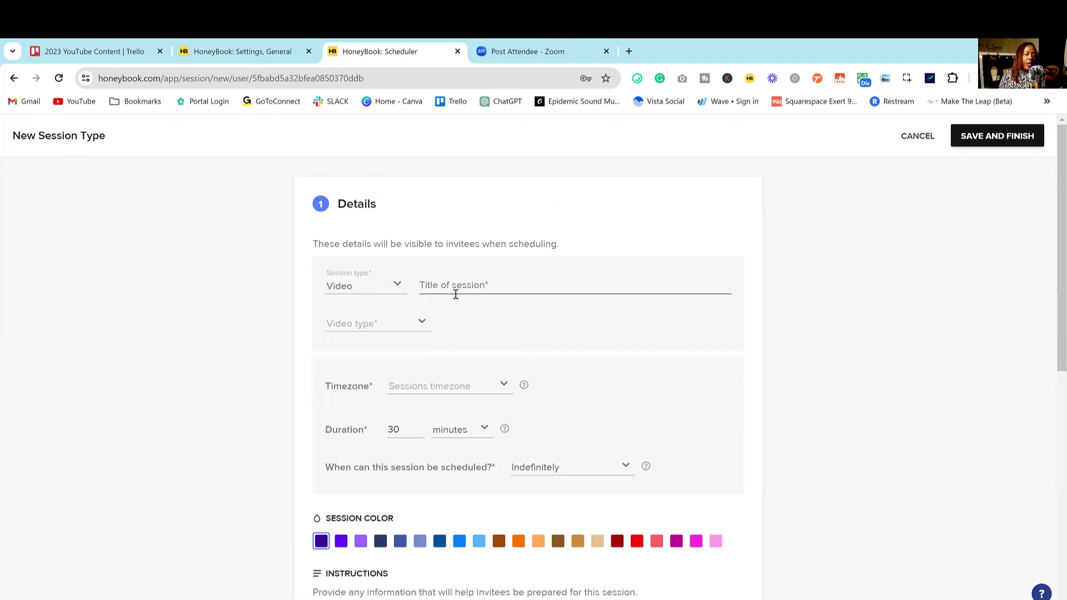
click(454, 289)
click(384, 330)
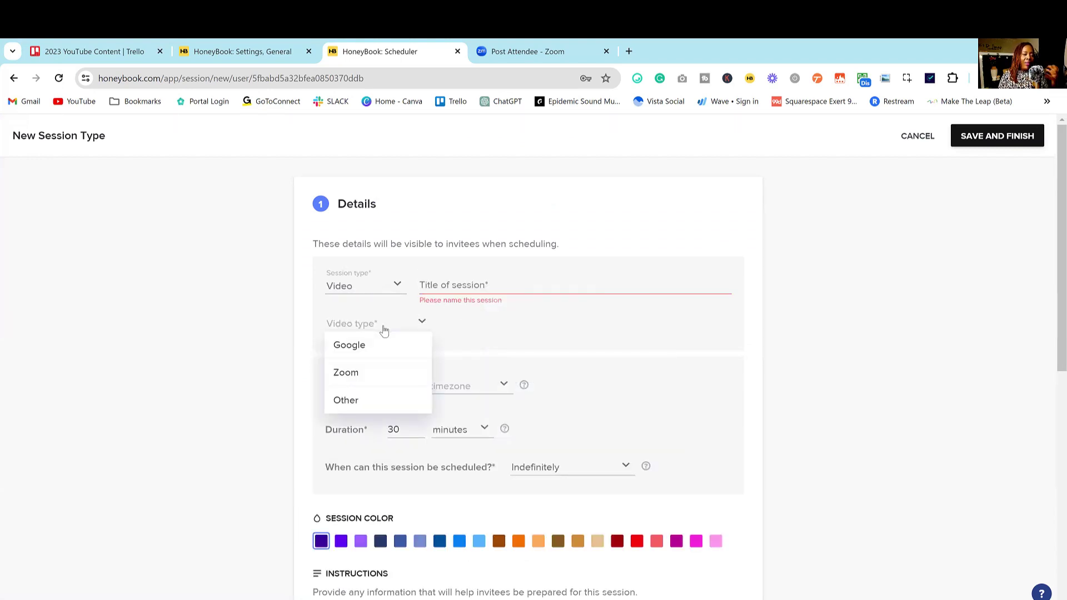
click(379, 373)
click(465, 282)
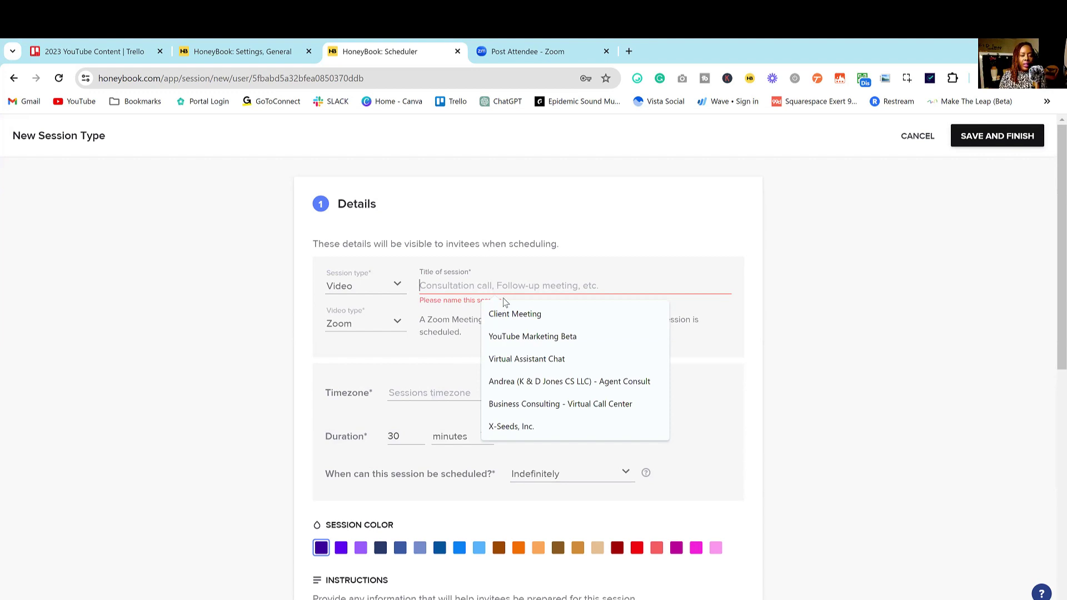
text(test)
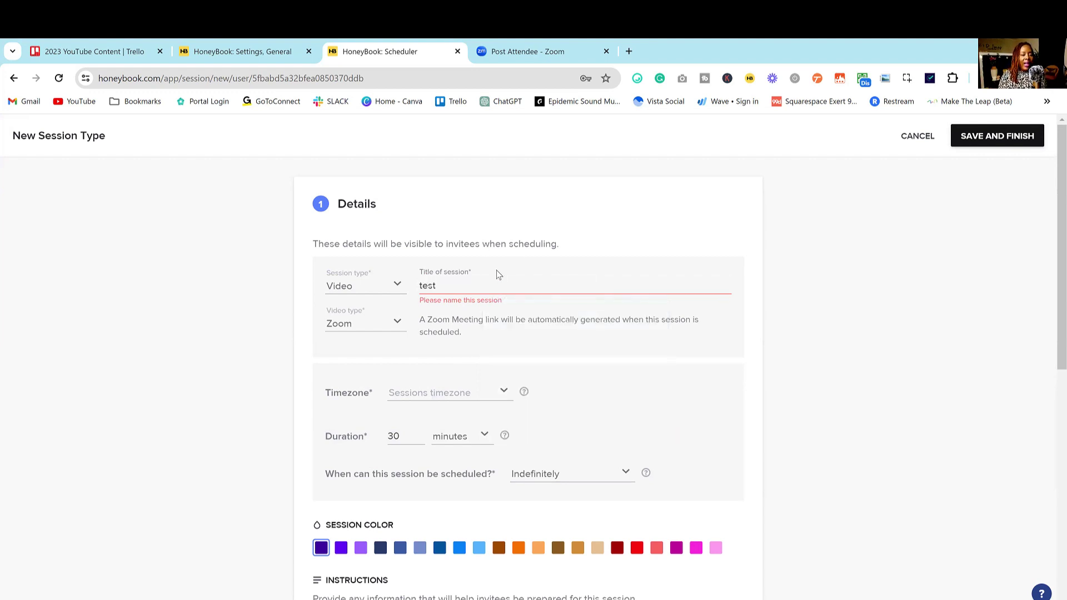
Step: Review the new session type's invitee reminders, availability options and confirmation settings, and discard the unsaved session
scroll(484, 323, down, 1)
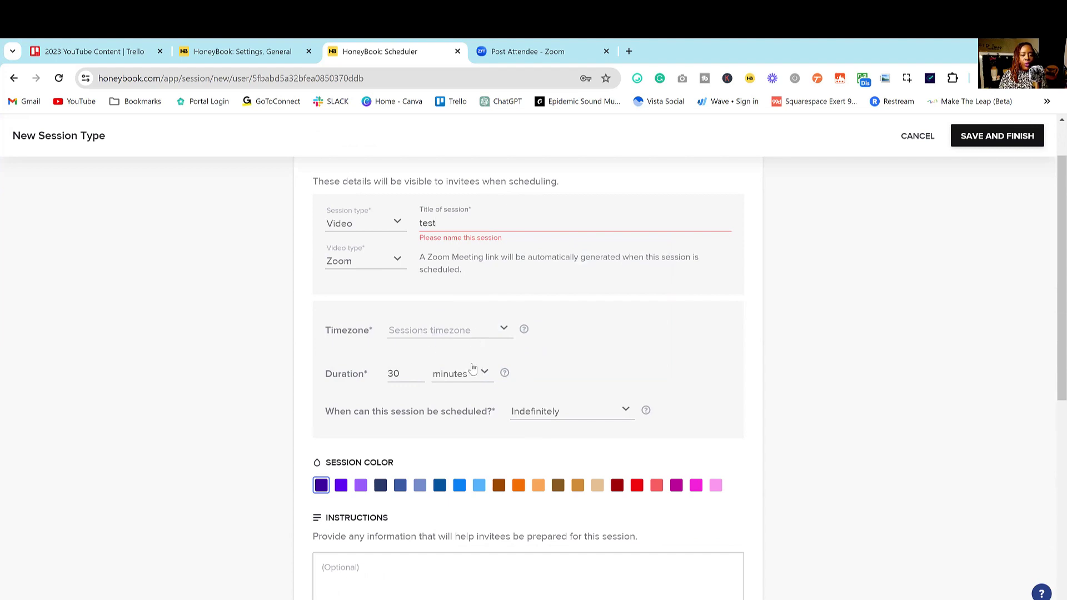
scroll(475, 371, down, 5)
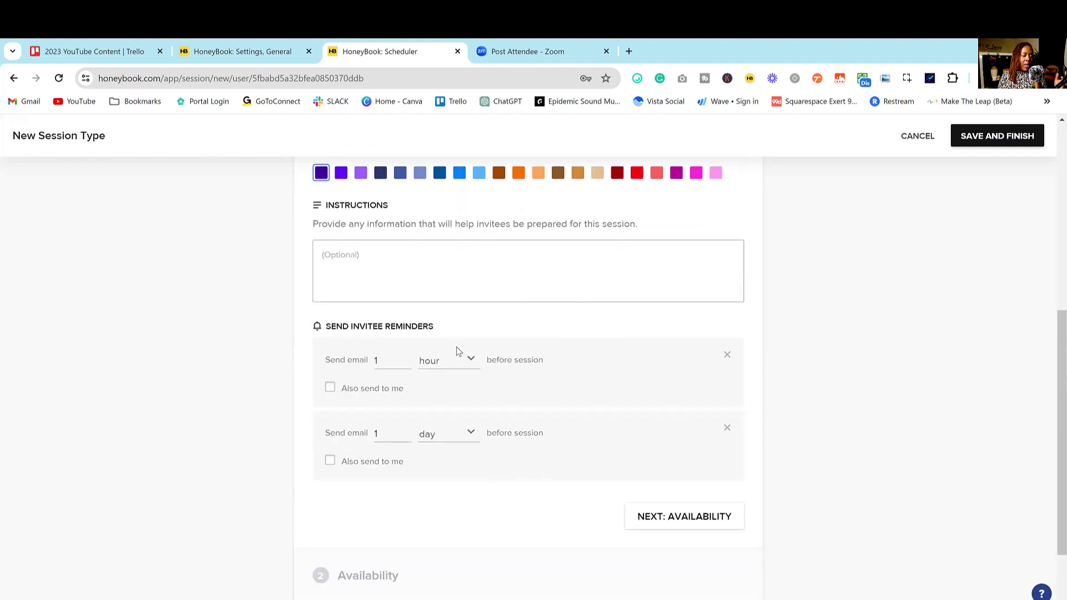
scroll(472, 341, down, 1)
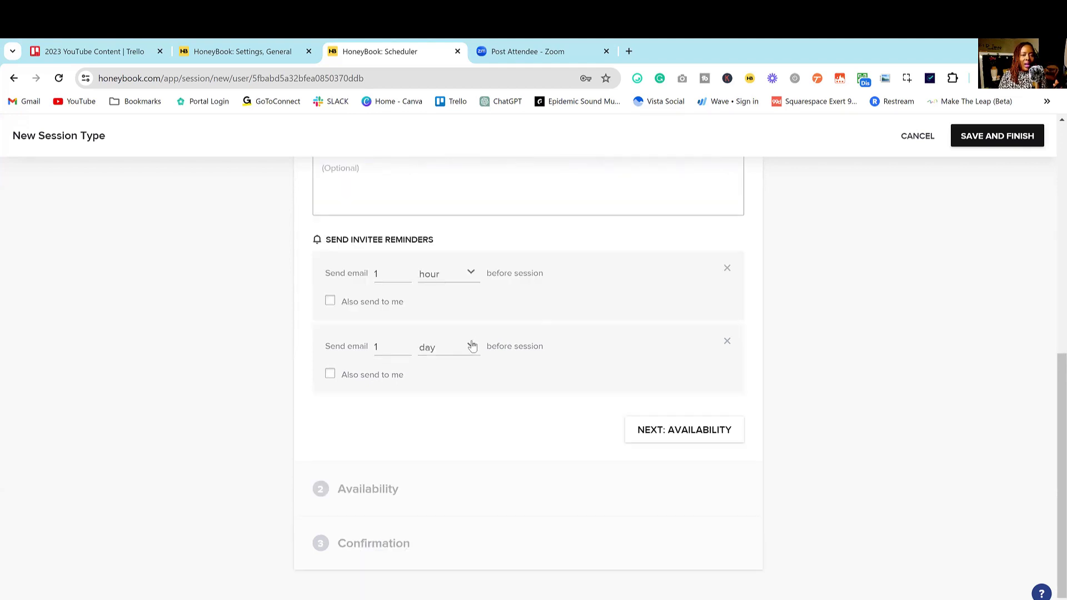
click(438, 487)
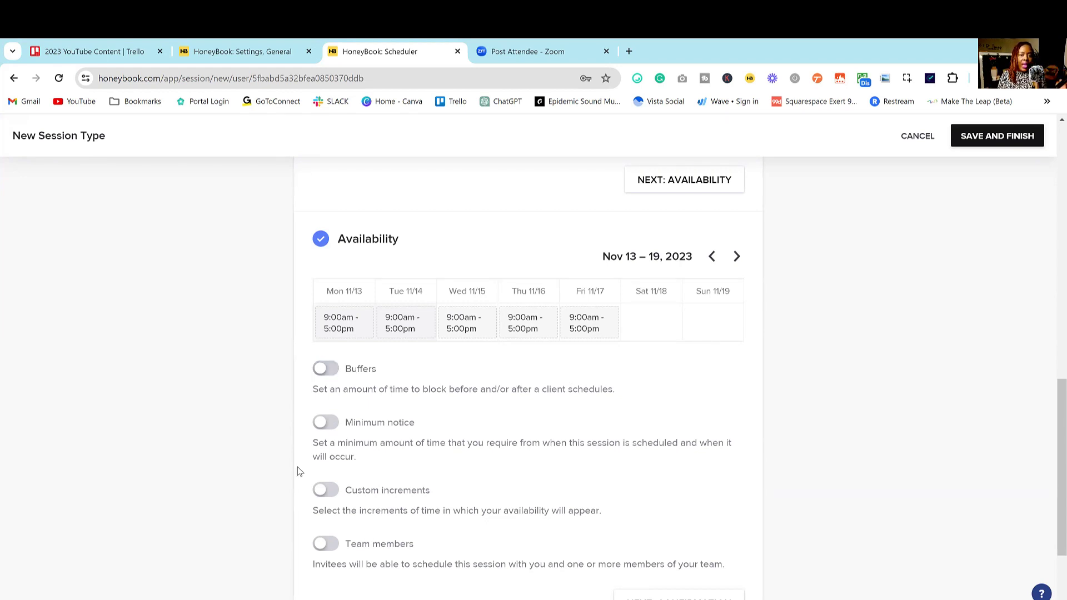
scroll(430, 254, down, 2)
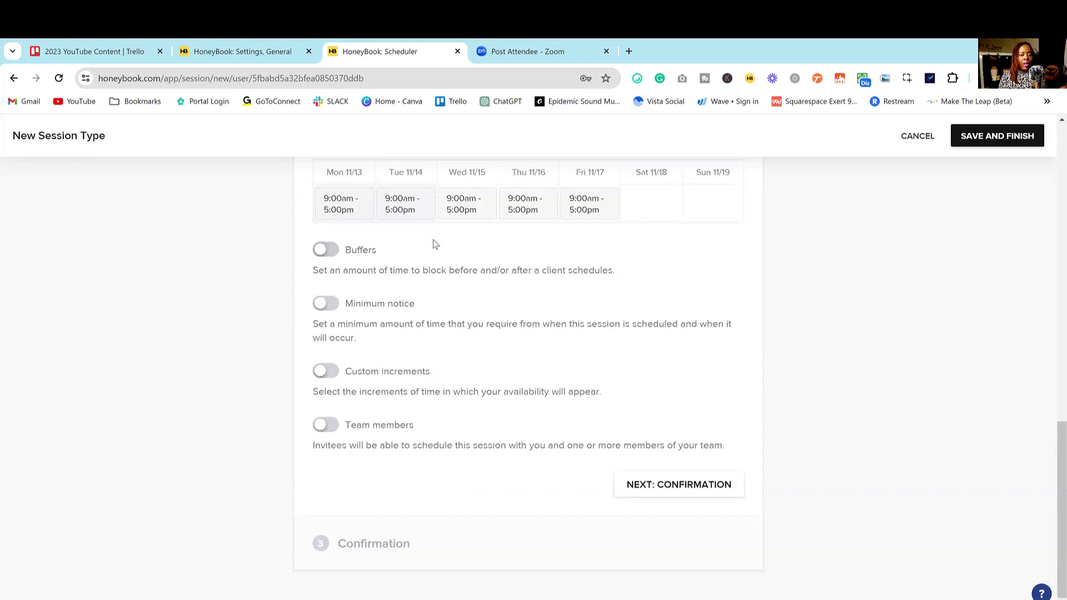
click(376, 547)
scroll(512, 428, down, 7)
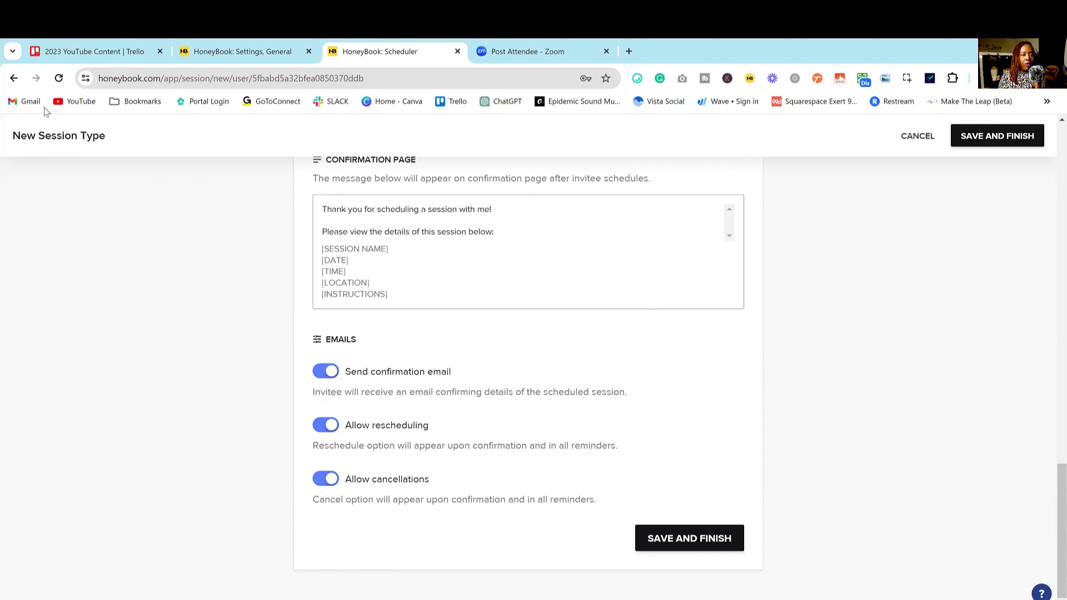
click(14, 78)
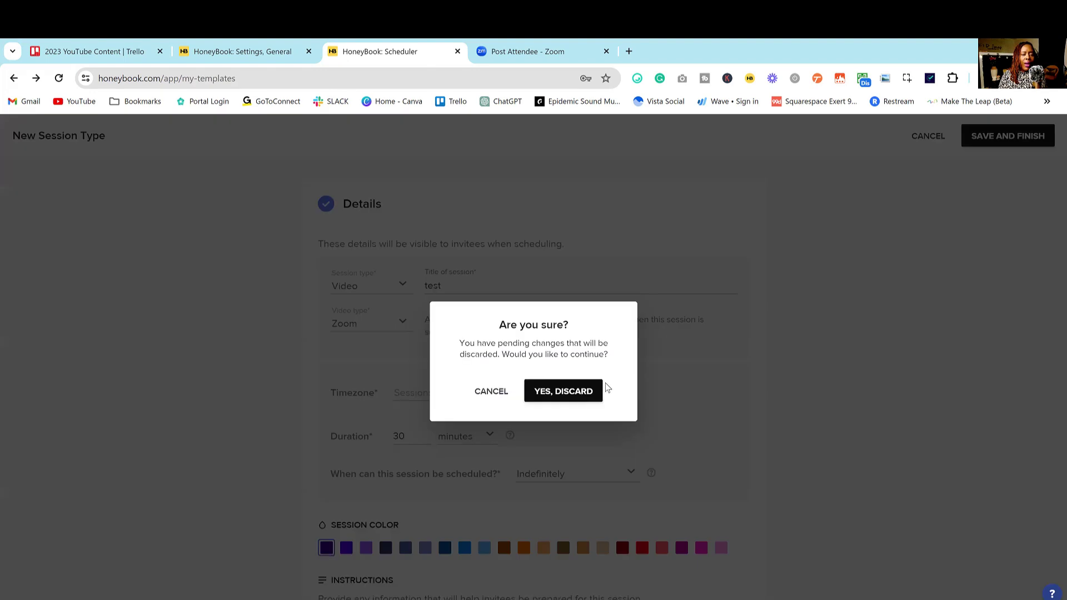
click(594, 388)
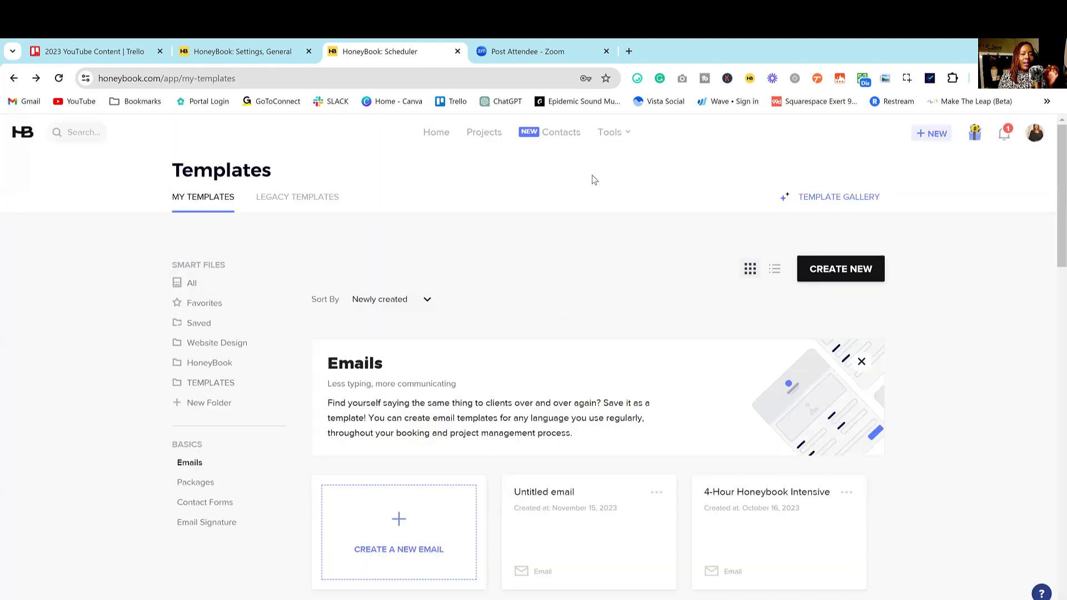
Step: Return to the scheduler and open the monthly calendar view
mouse_move(610, 132)
click(442, 207)
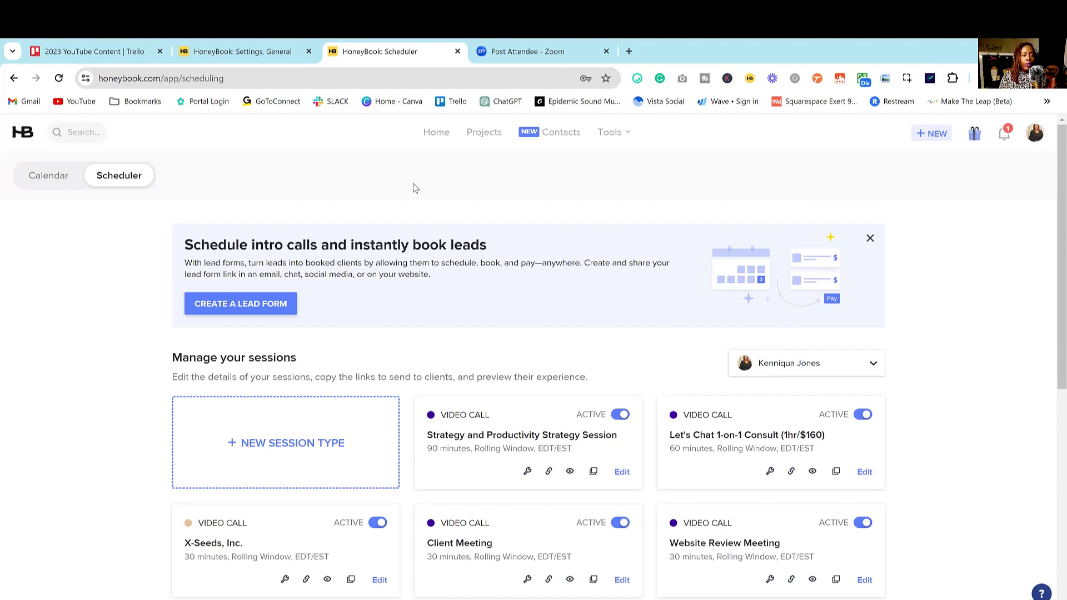
click(58, 178)
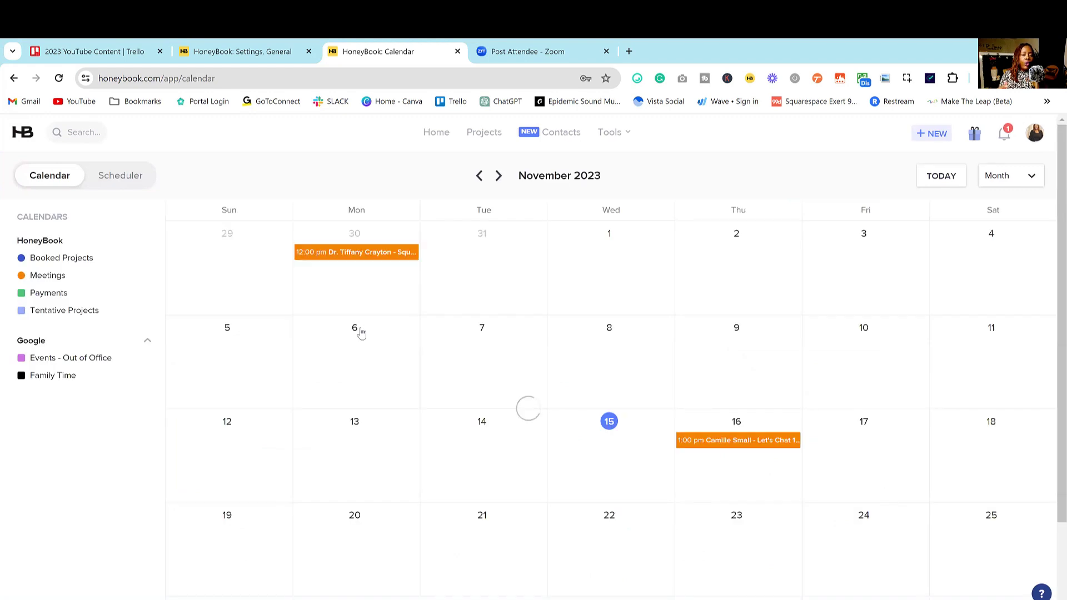